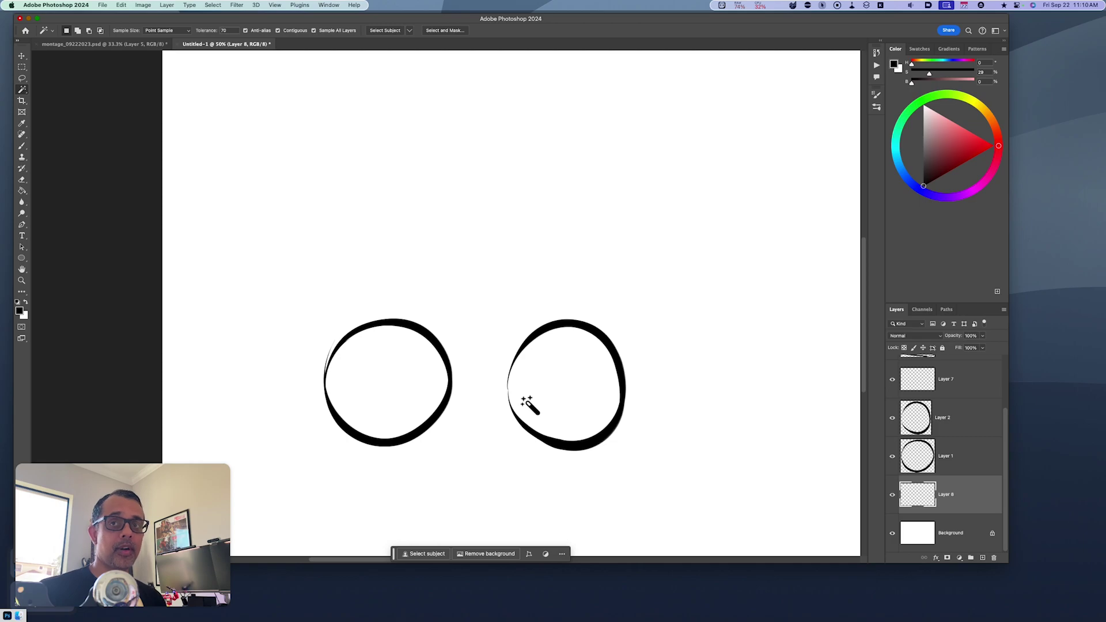
Make Layer 1 active and toggle its visibility to check its contents
click(939, 461)
click(892, 457)
click(893, 456)
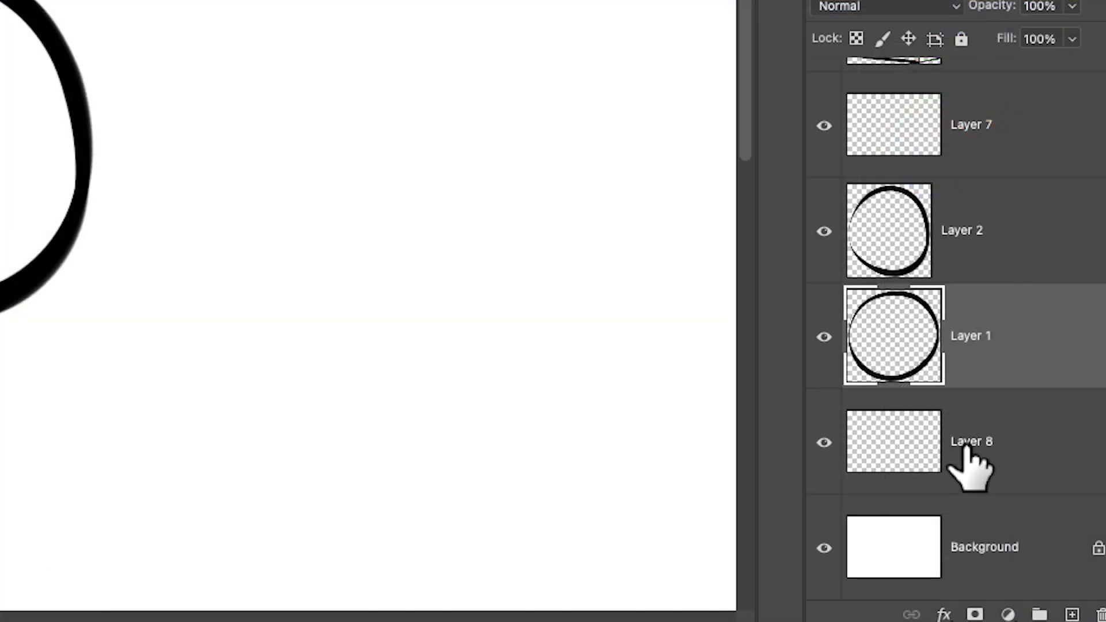
Magic-wand the left circle at tolerance 70 and fill it red on Layer 8
click(925, 499)
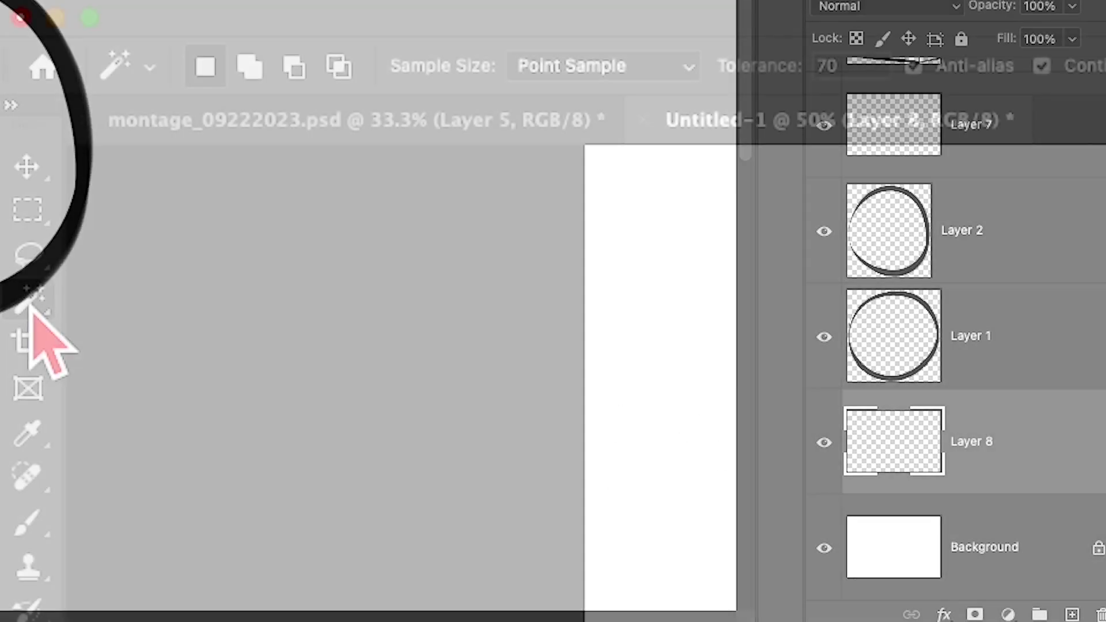
right_click(35, 300)
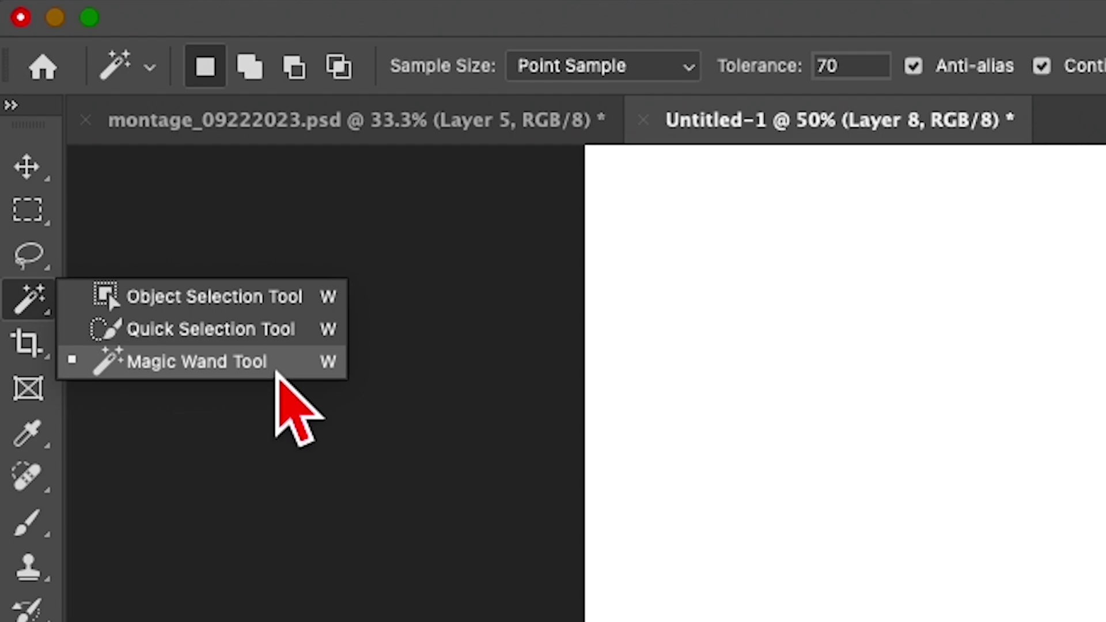
click(275, 368)
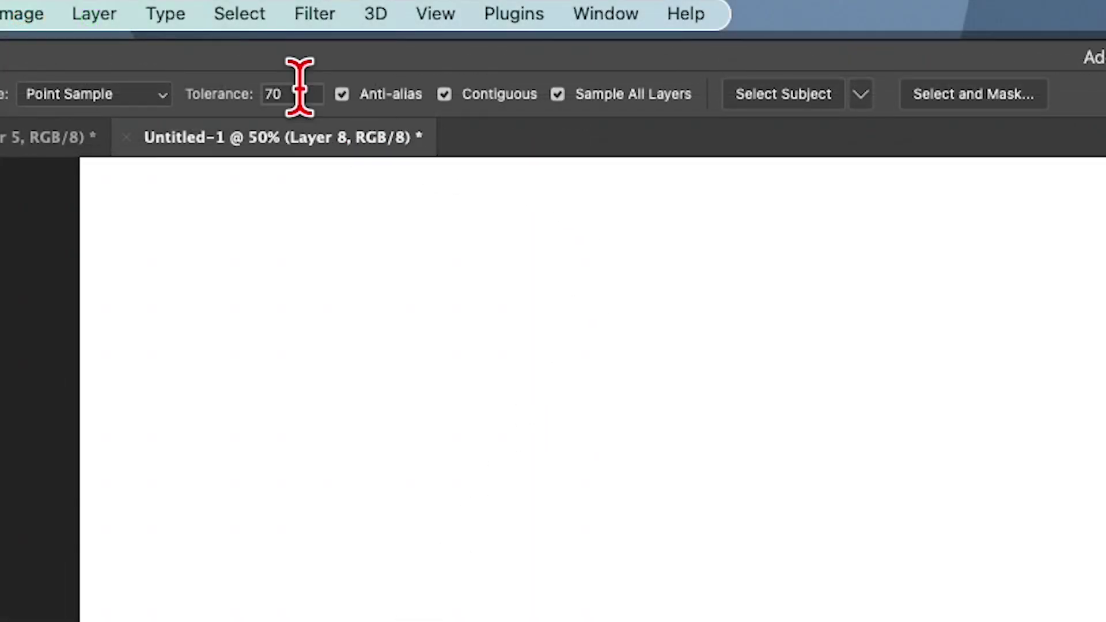
click(294, 94)
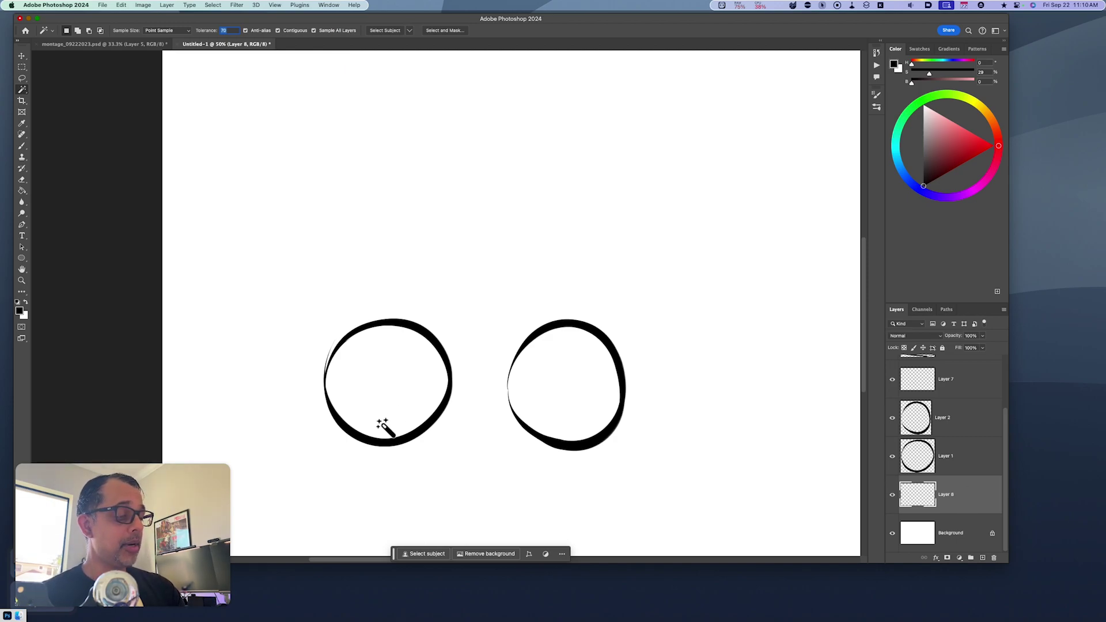
click(388, 377)
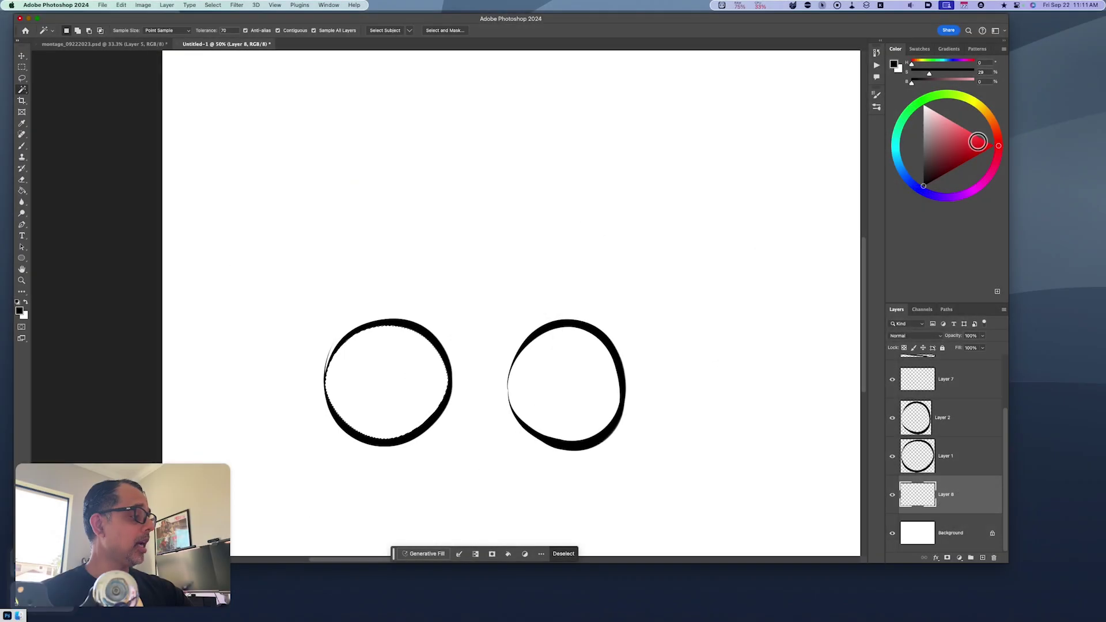
click(978, 142)
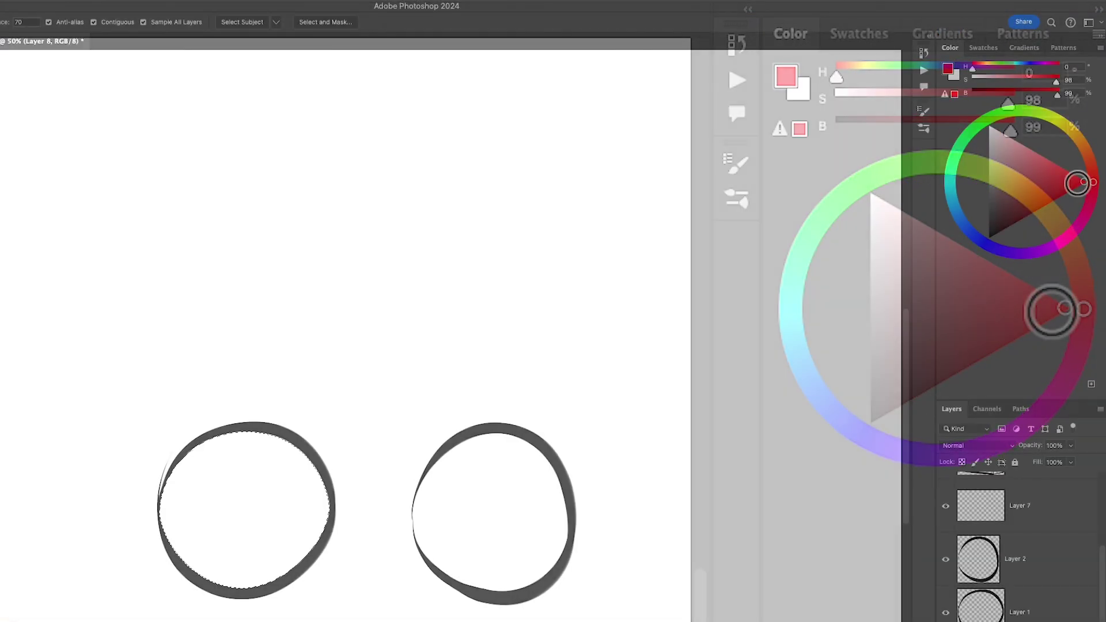
key(alt+BackSpace)
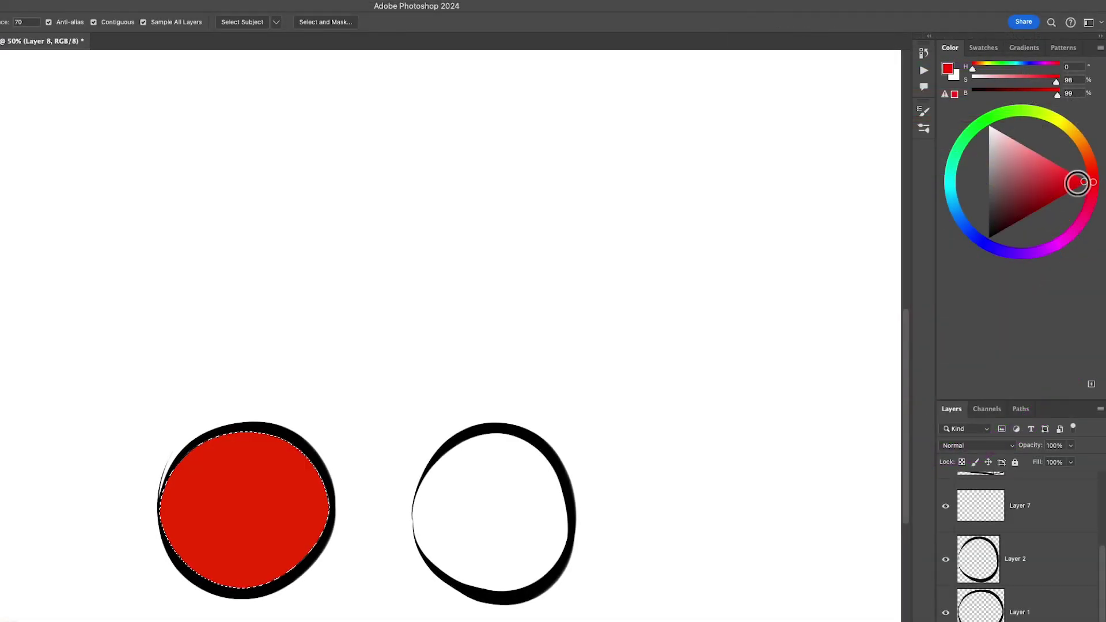
key(super+d)
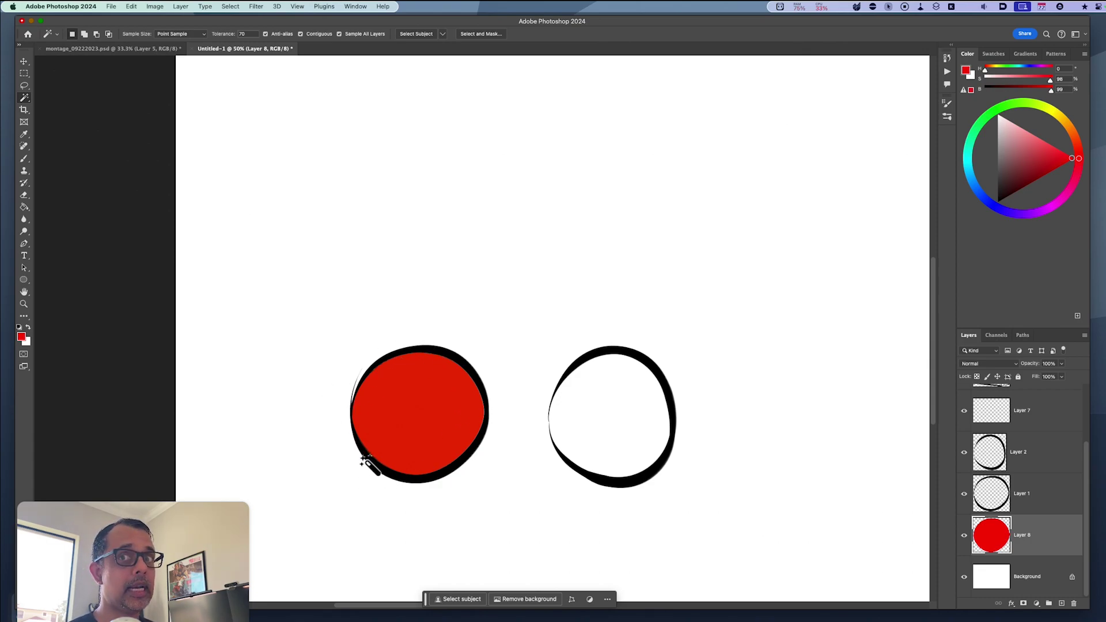
Check the red fill under the outline, then add a new empty layer above Layer 1
click(966, 495)
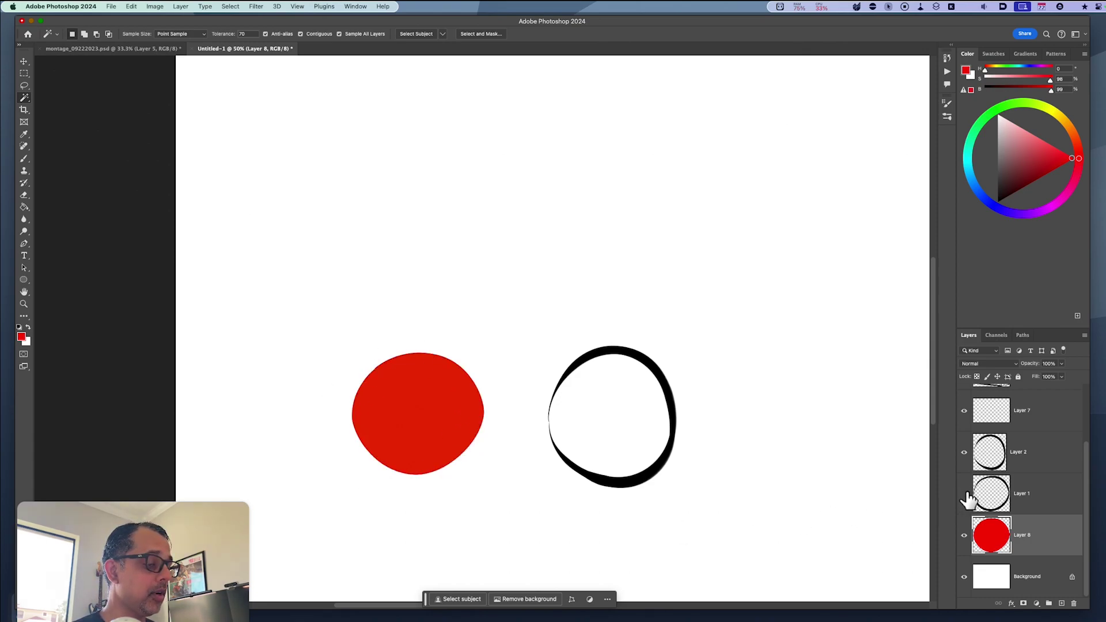
click(965, 494)
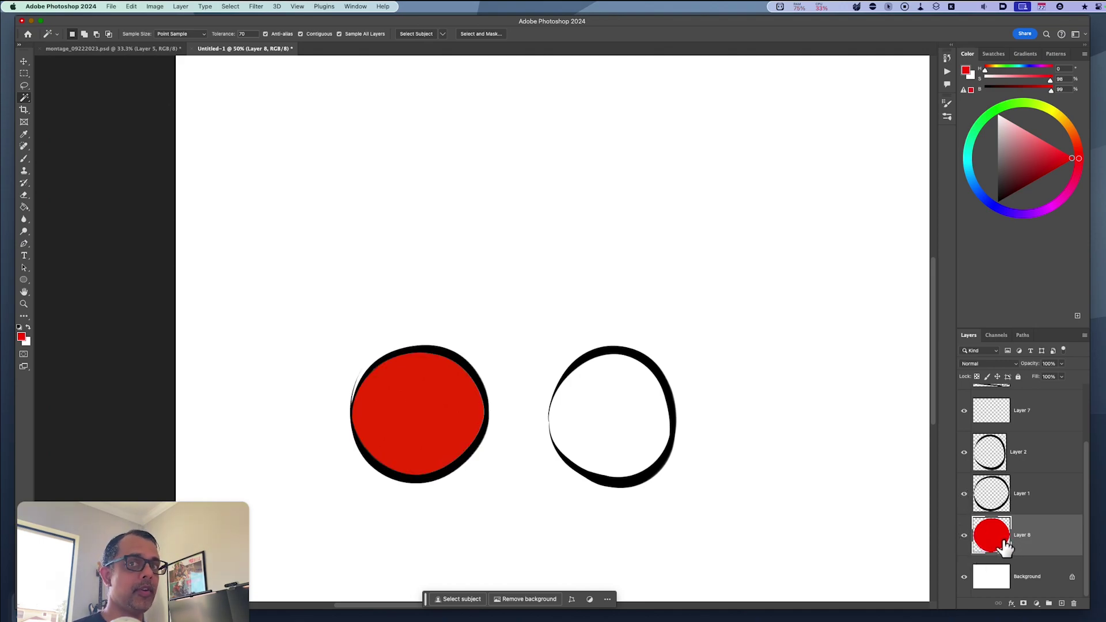
click(1026, 494)
key(super+alt+shift+n)
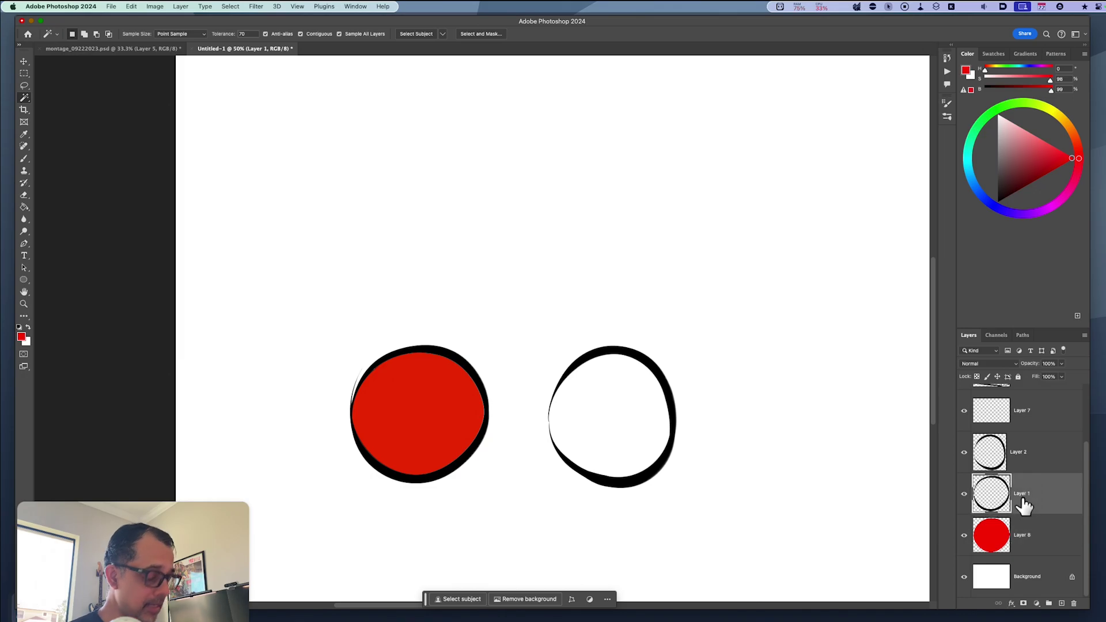
Sample black from the right circle's outline and ready the brush on Layer 9
key(super+equal)
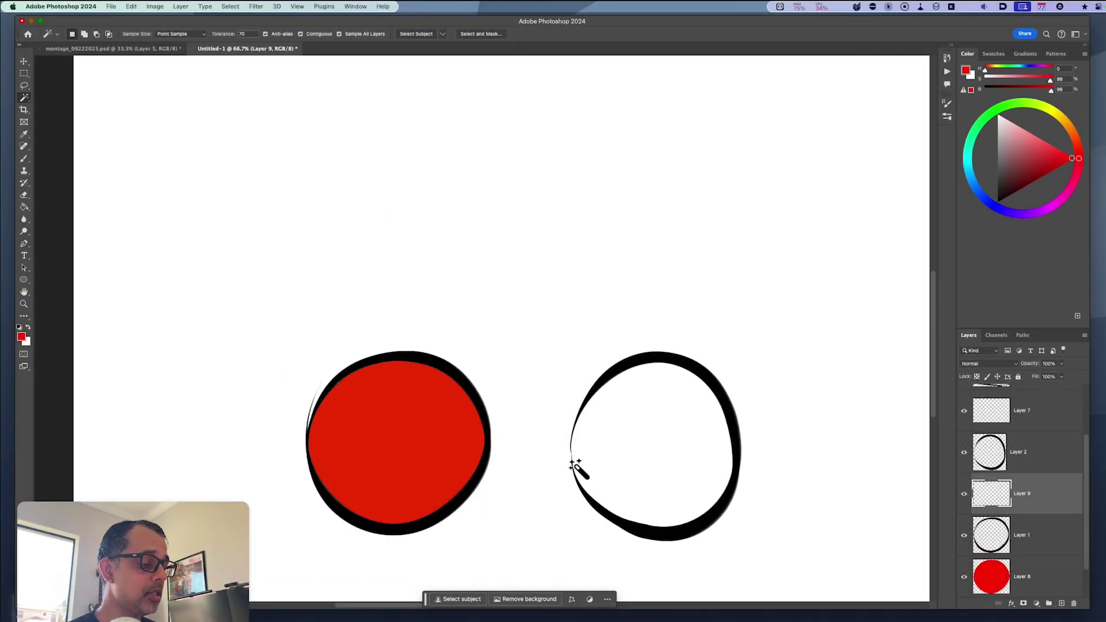
key(super+1)
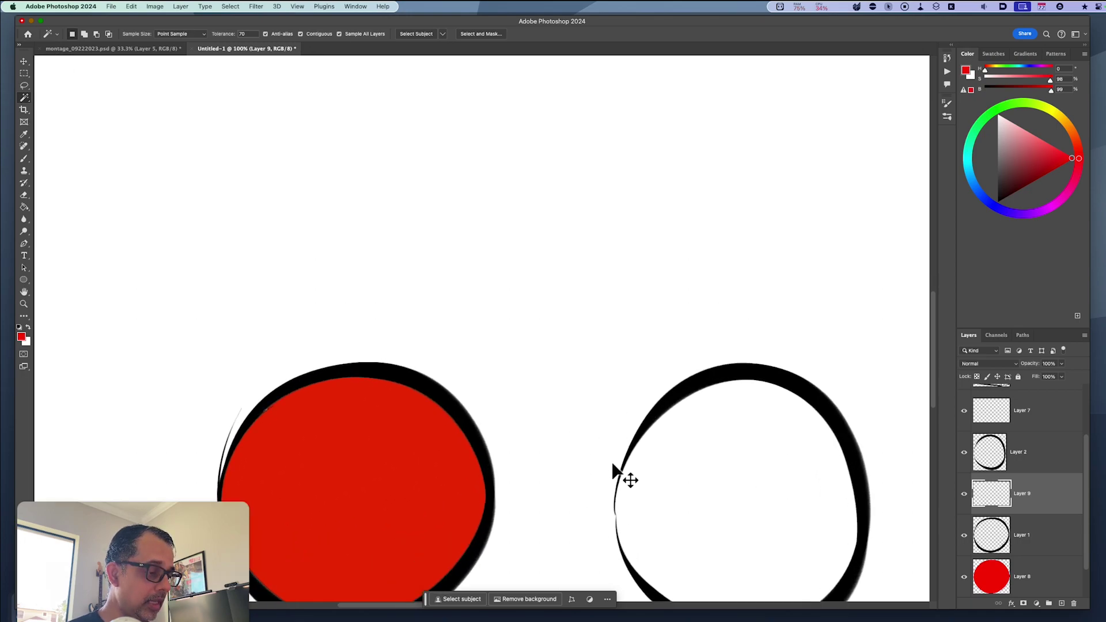
drag(692, 529, 605, 388)
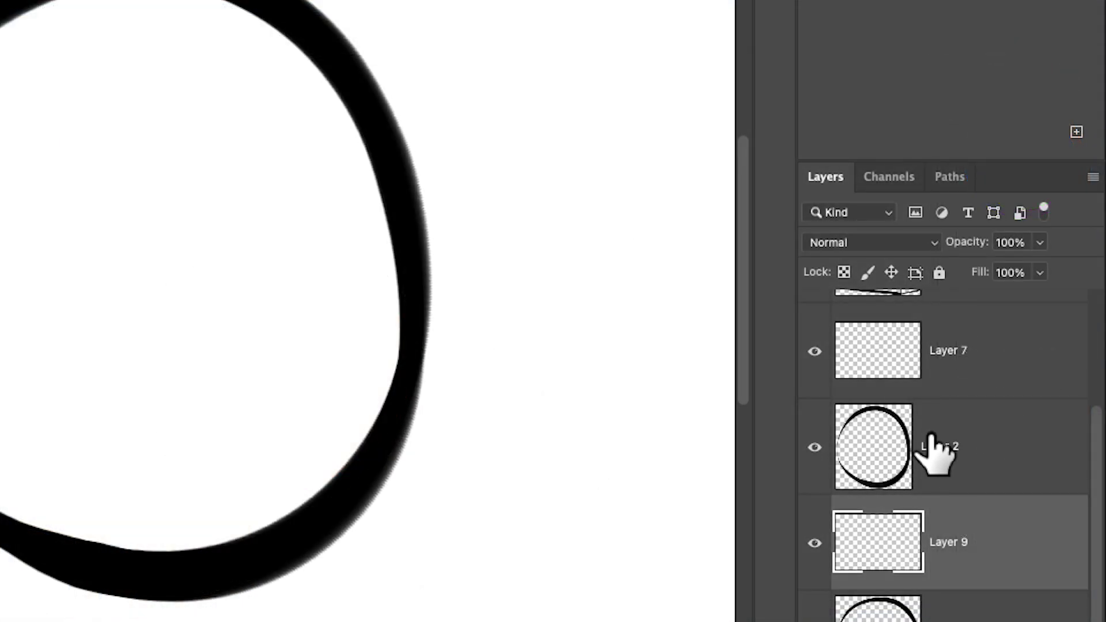
click(937, 452)
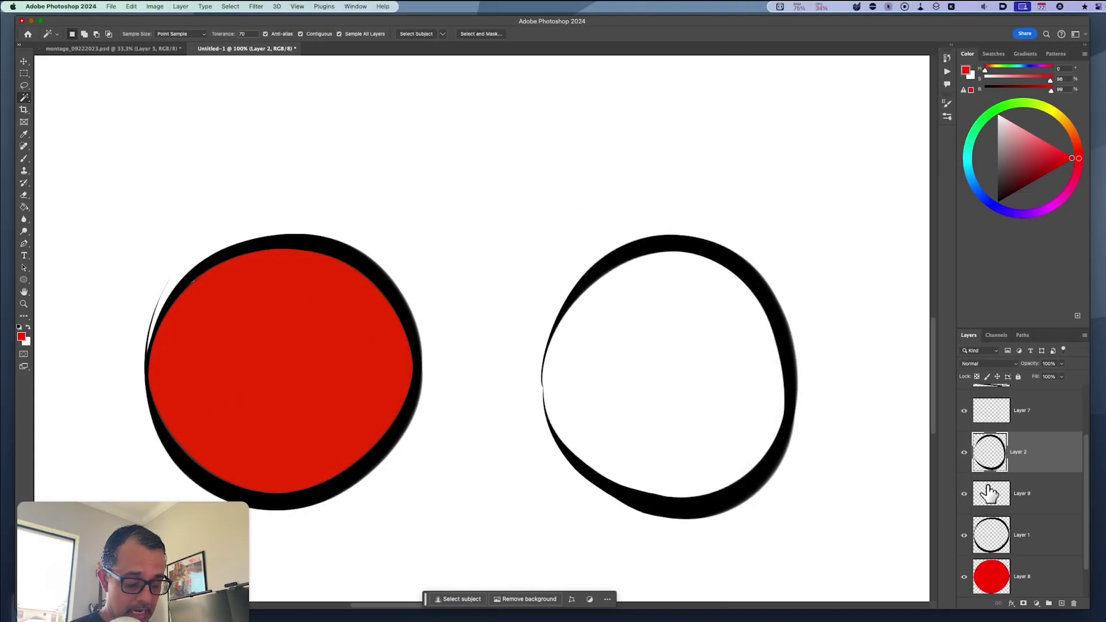
key(i)
click(664, 503)
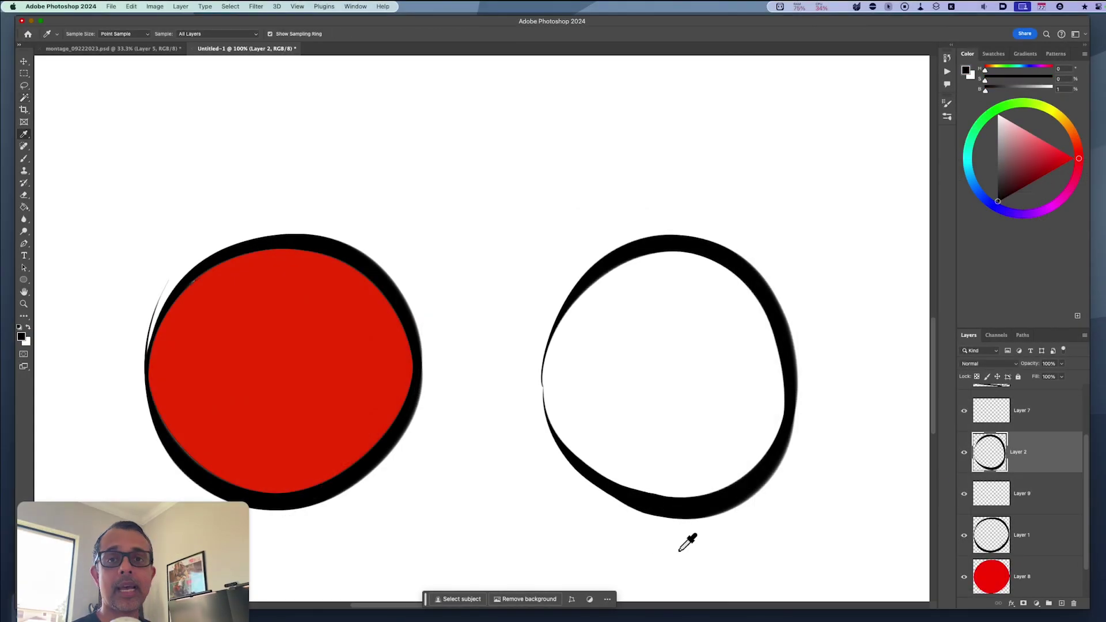
key(b)
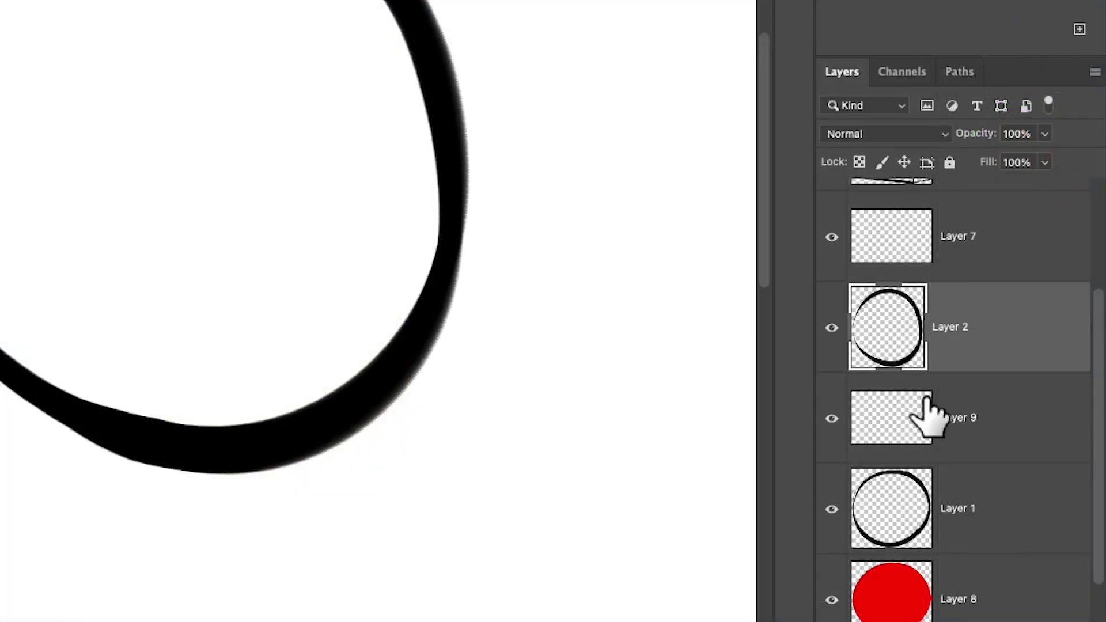
click(954, 426)
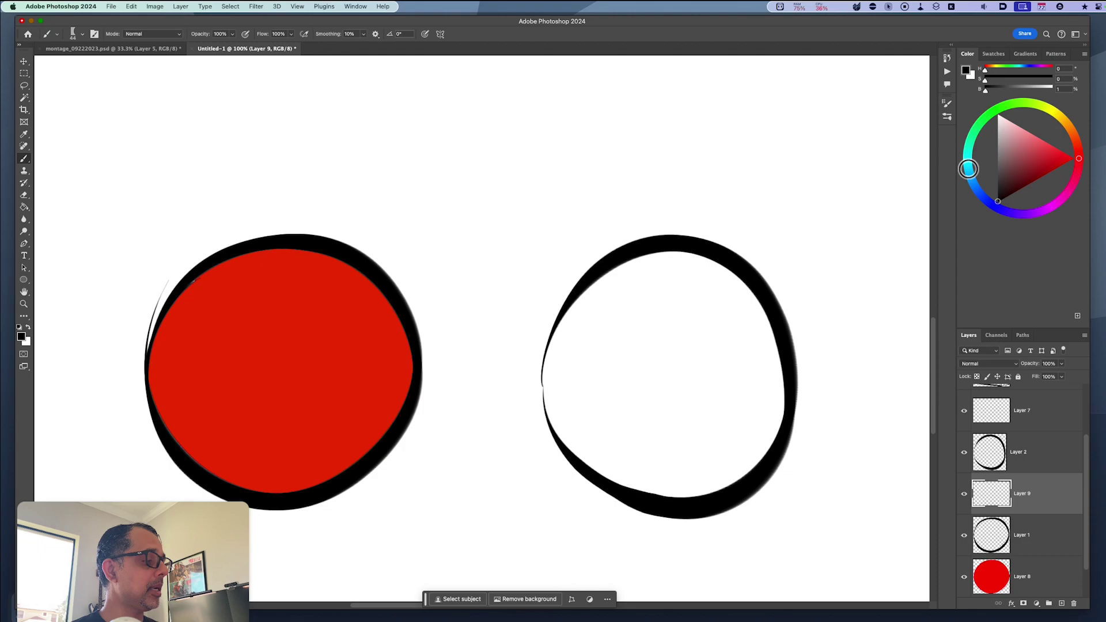
Pick blue and paint over the gap in the right circle's outline
click(974, 182)
drag(1051, 157, 1055, 153)
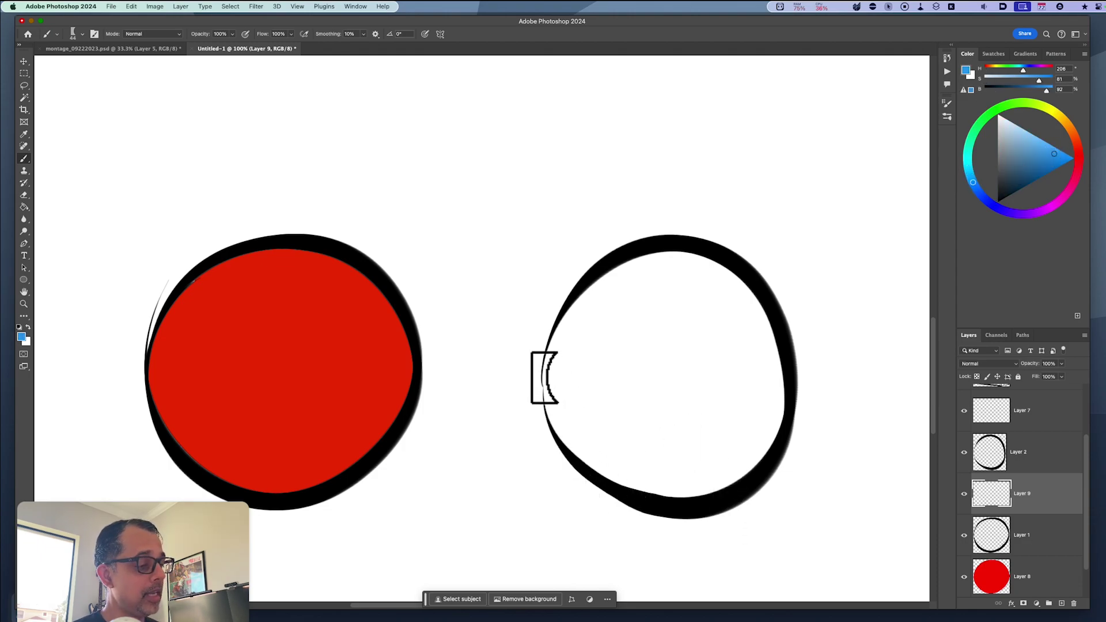
click(544, 381)
mouse_move(544, 381)
mouse_down()
mouse_move(544, 405)
mouse_move(544, 385)
mouse_up()
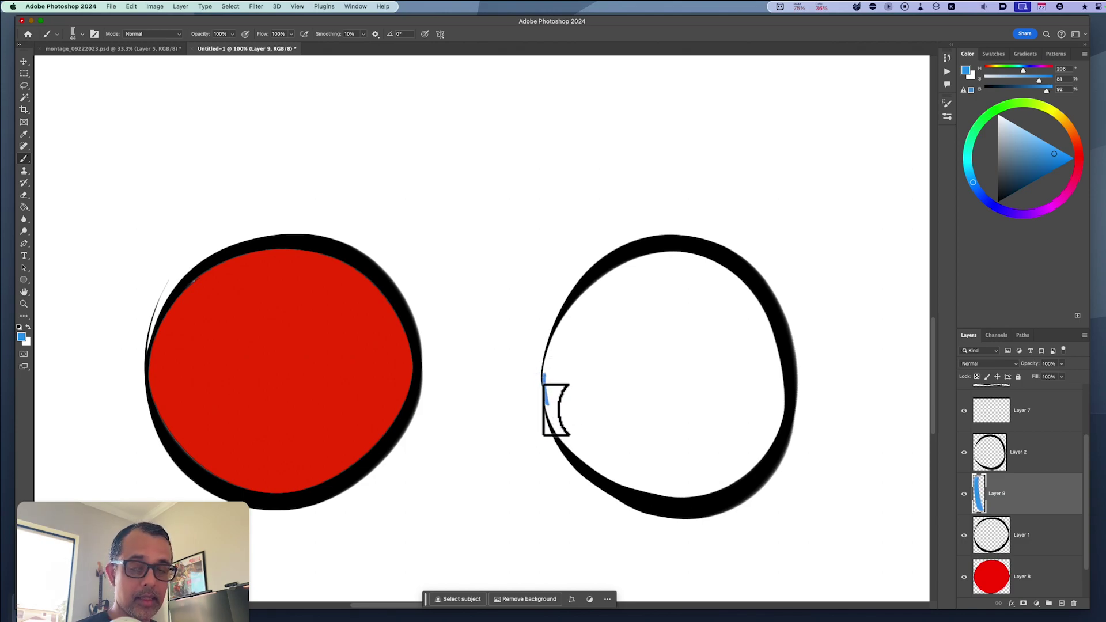
Magic-wand the right circle's interior and fill it solid blue on Layer 9
key(w)
click(568, 403)
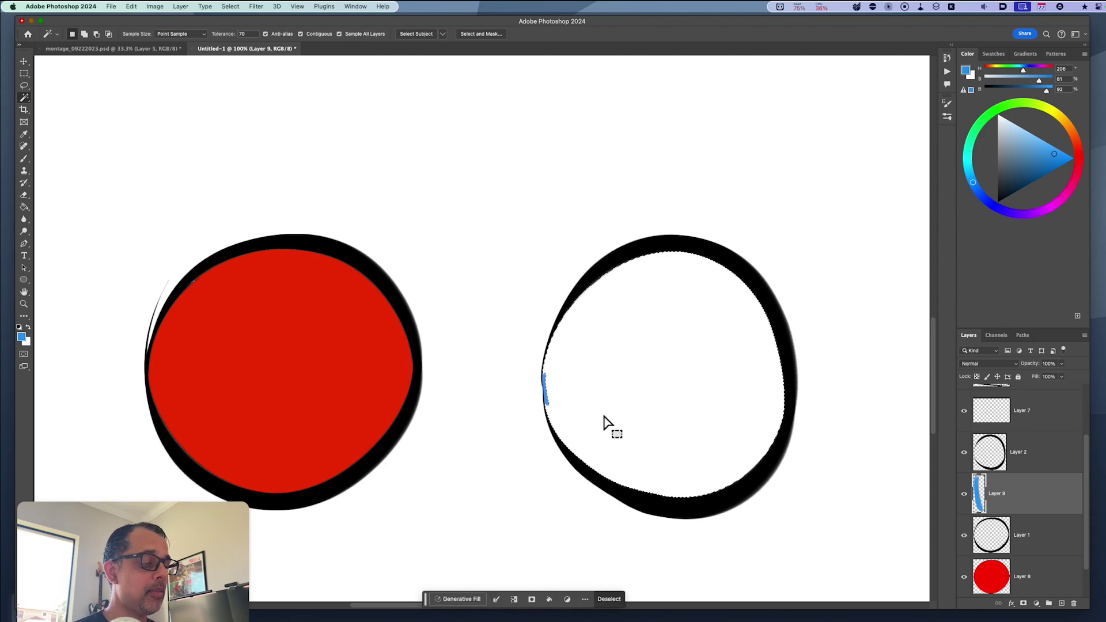
key(alt+BackSpace)
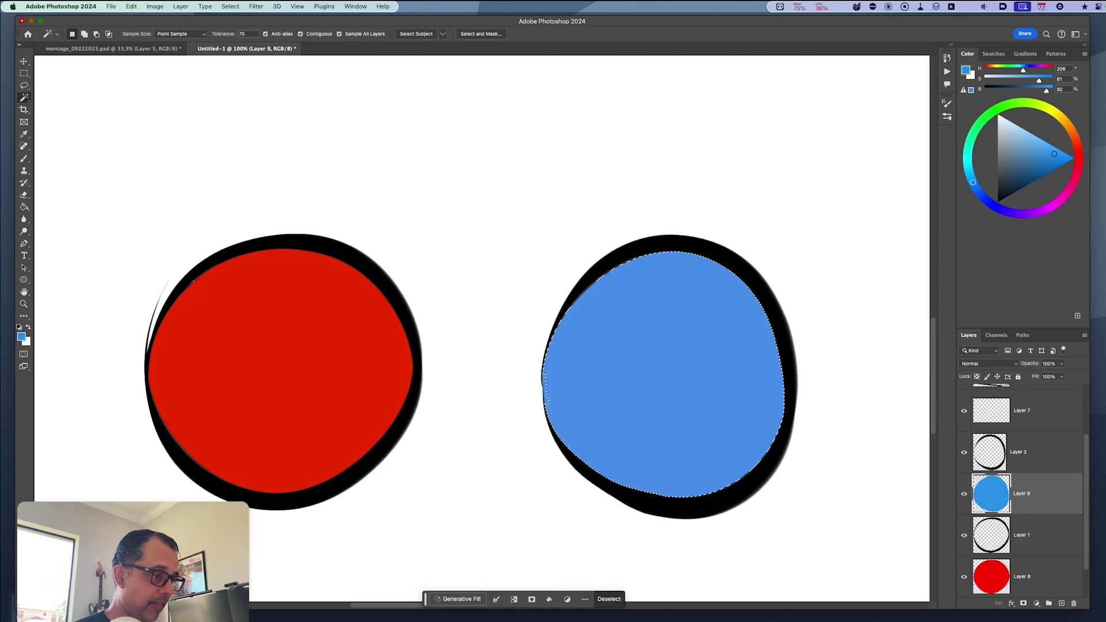
key(super+d)
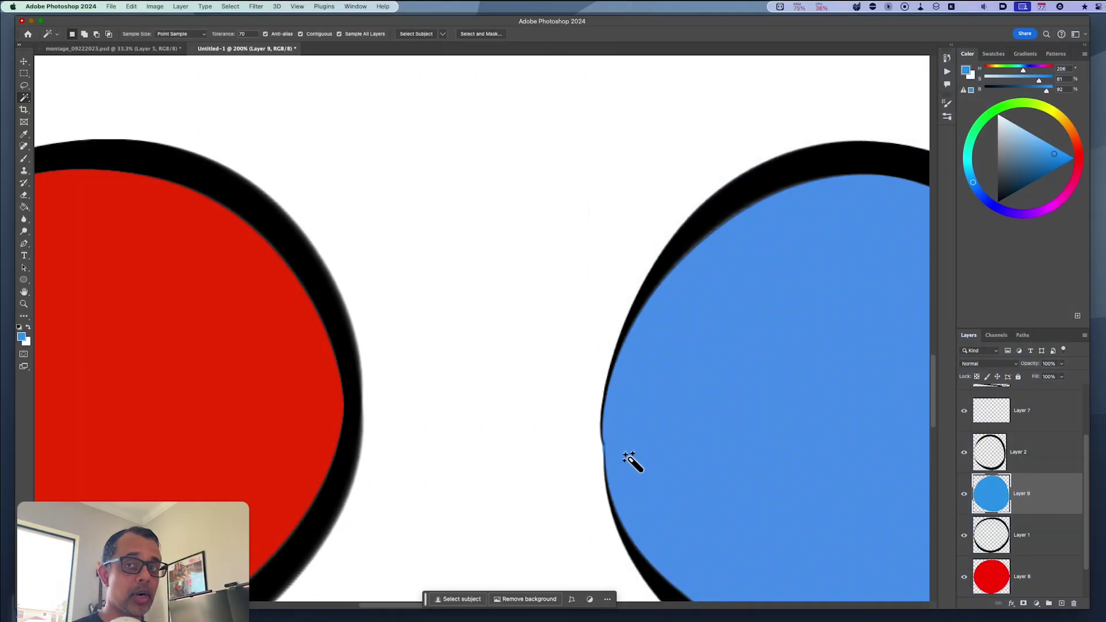
key(super+minus)
key(super+minus)
key(super+minus)
key(super+minus)
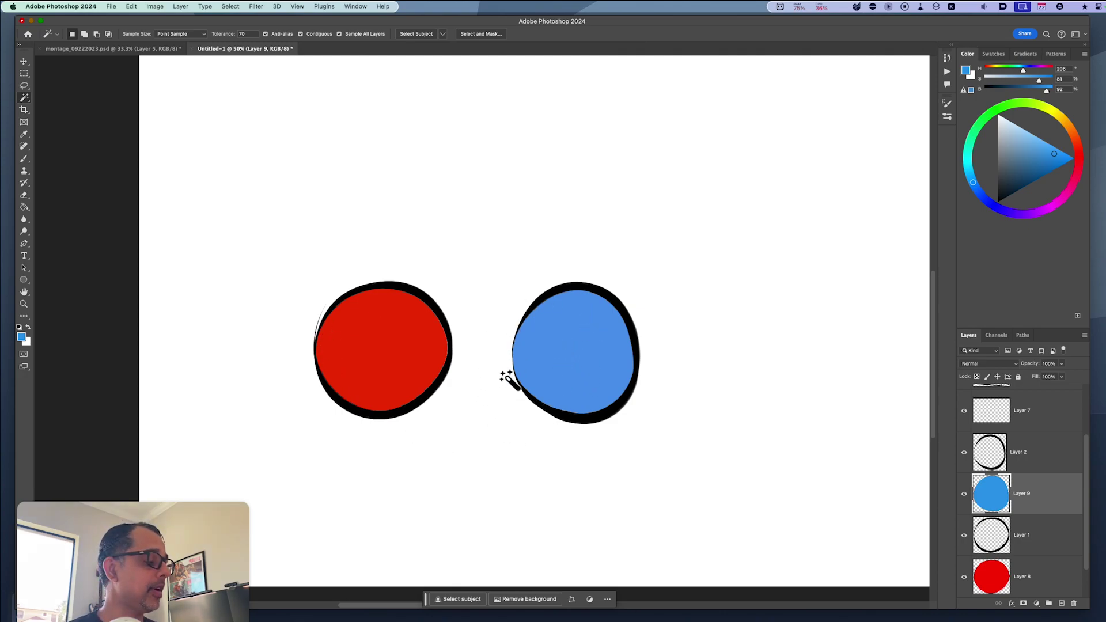
Hide the circle practice layers, show the box sketch, and make Layer 7 active
drag(964, 535, 966, 461)
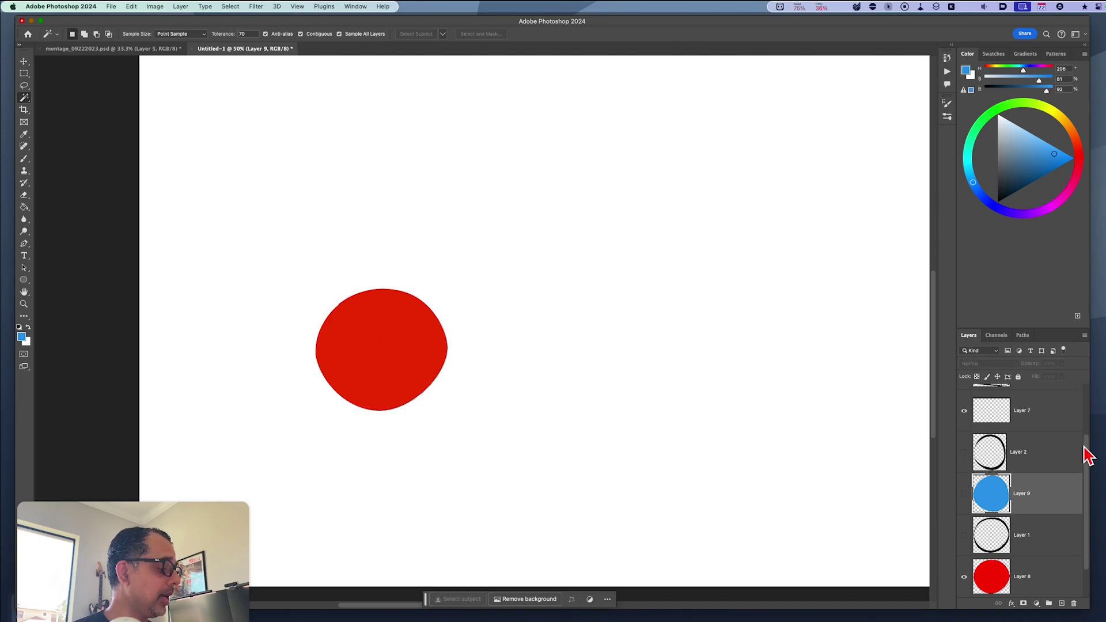
drag(1085, 452, 1089, 481)
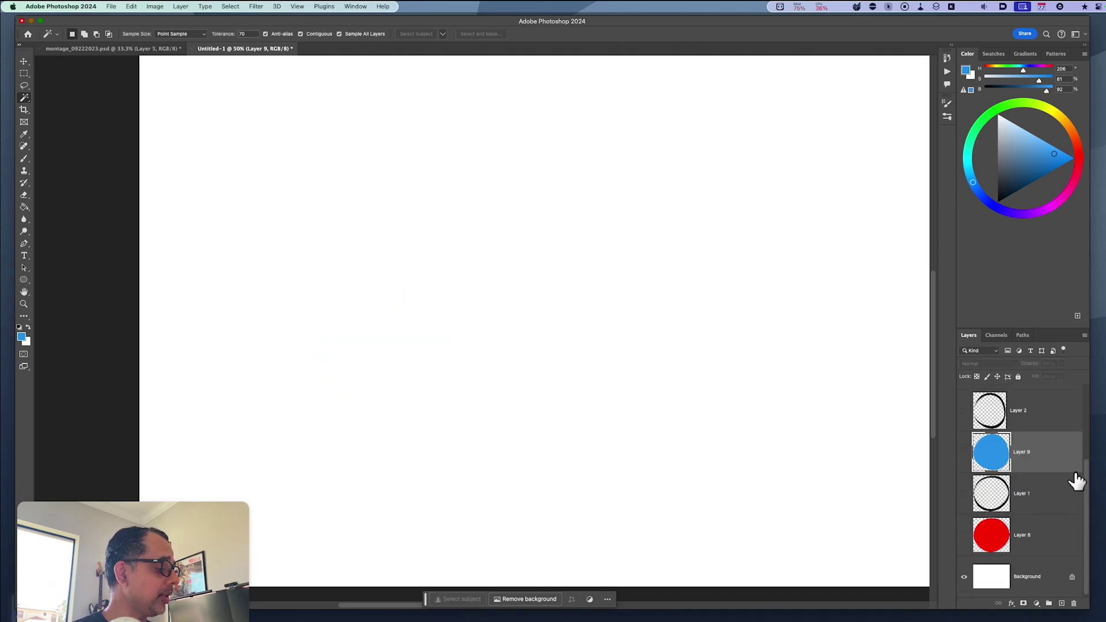
drag(1086, 479, 1093, 411)
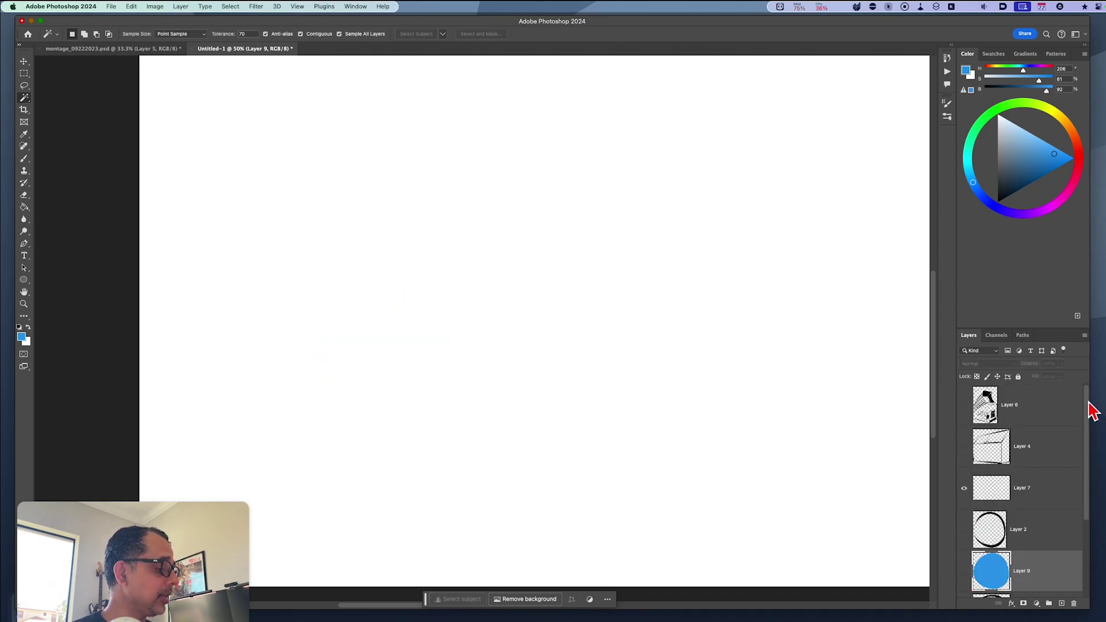
click(964, 447)
click(1017, 455)
mouse_move(646, 421)
mouse_down()
mouse_move(729, 469)
mouse_move(736, 495)
mouse_up()
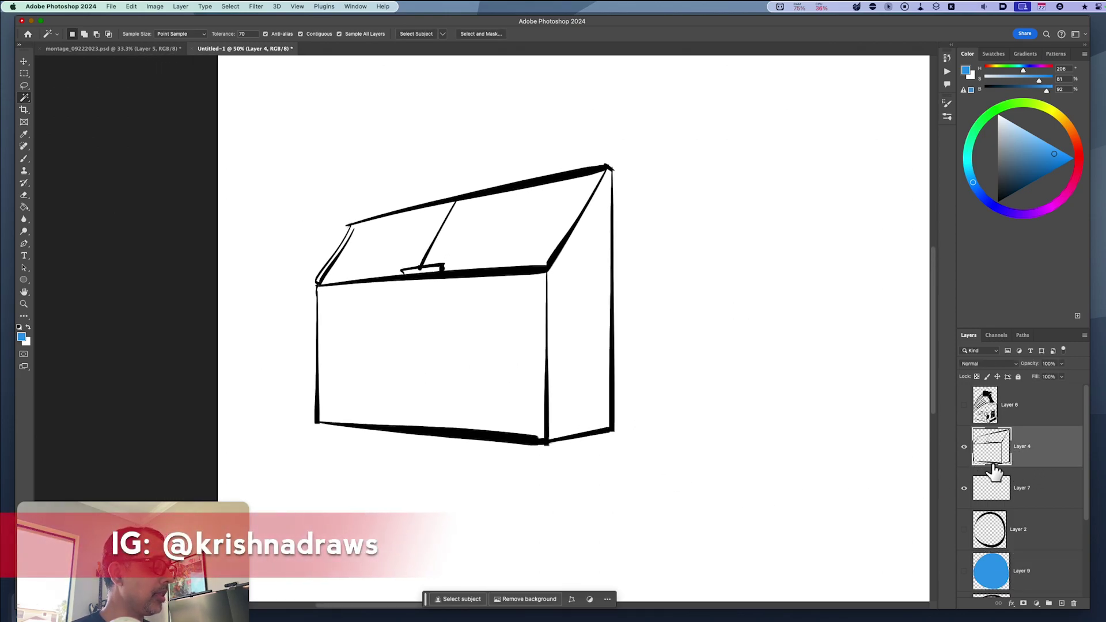
click(1006, 495)
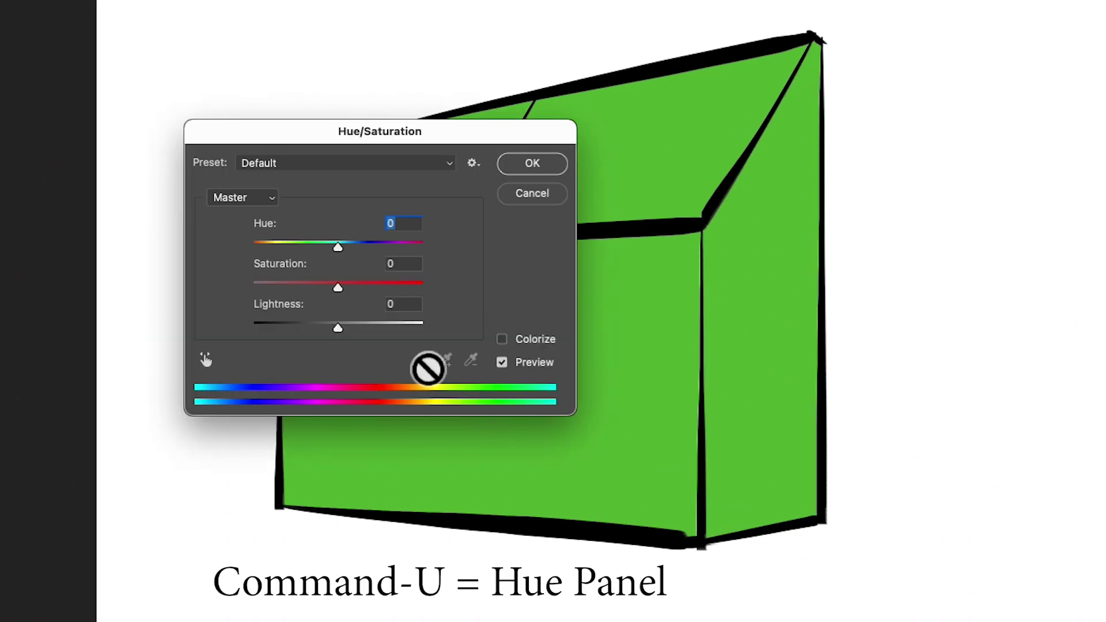
Darken the box side to deeper green and copy the lid handle from Layer 7 to a new layer
drag(337, 326, 308, 327)
click(531, 163)
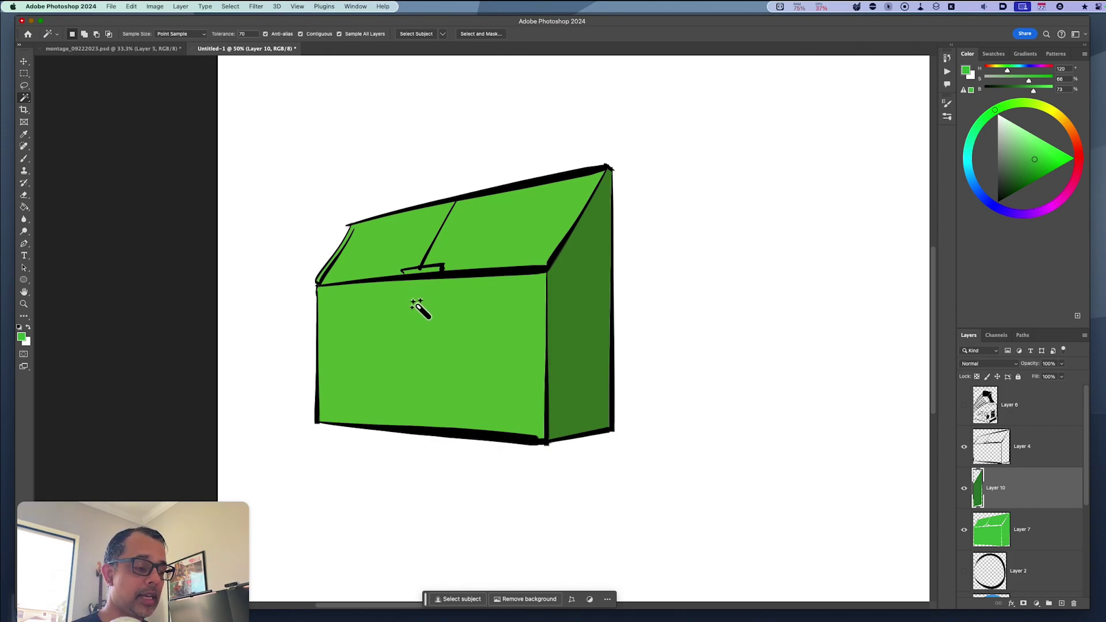
click(425, 268)
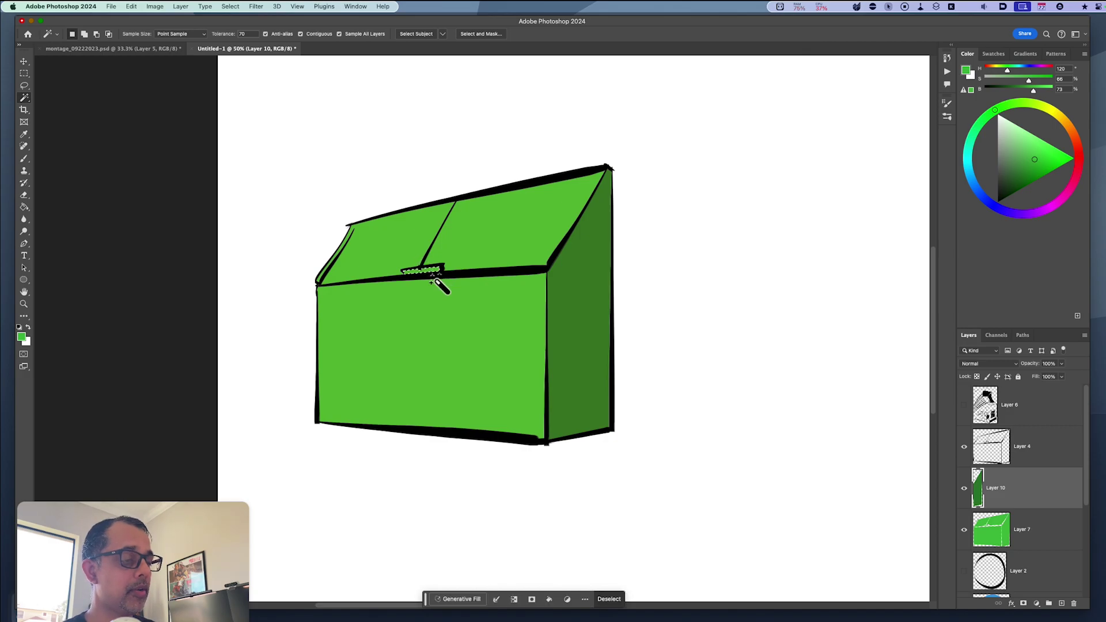
click(1023, 543)
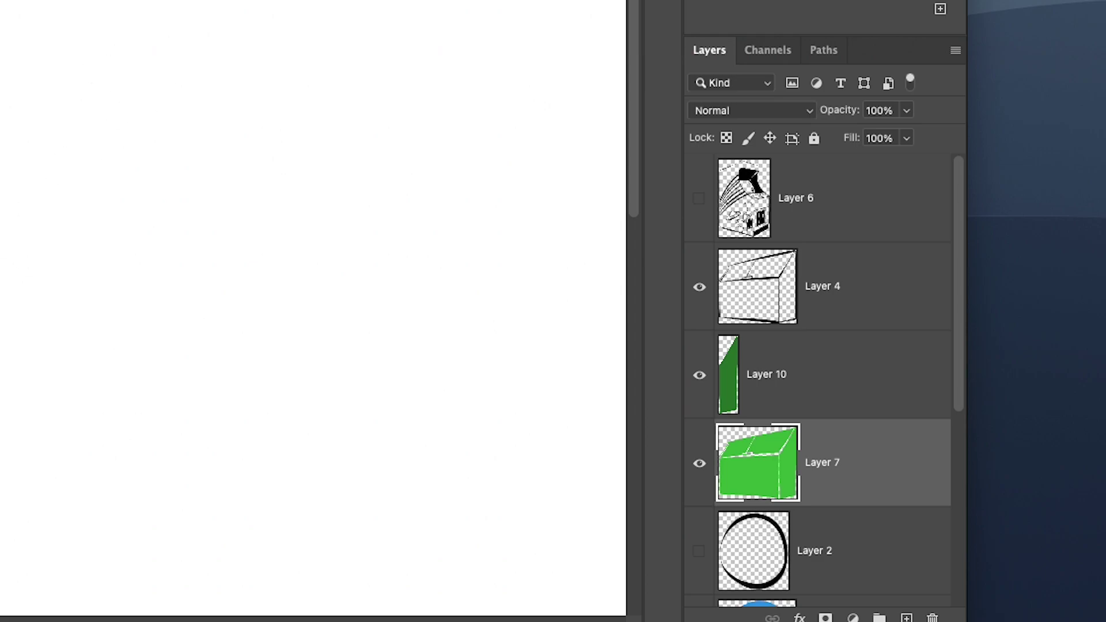
key(v)
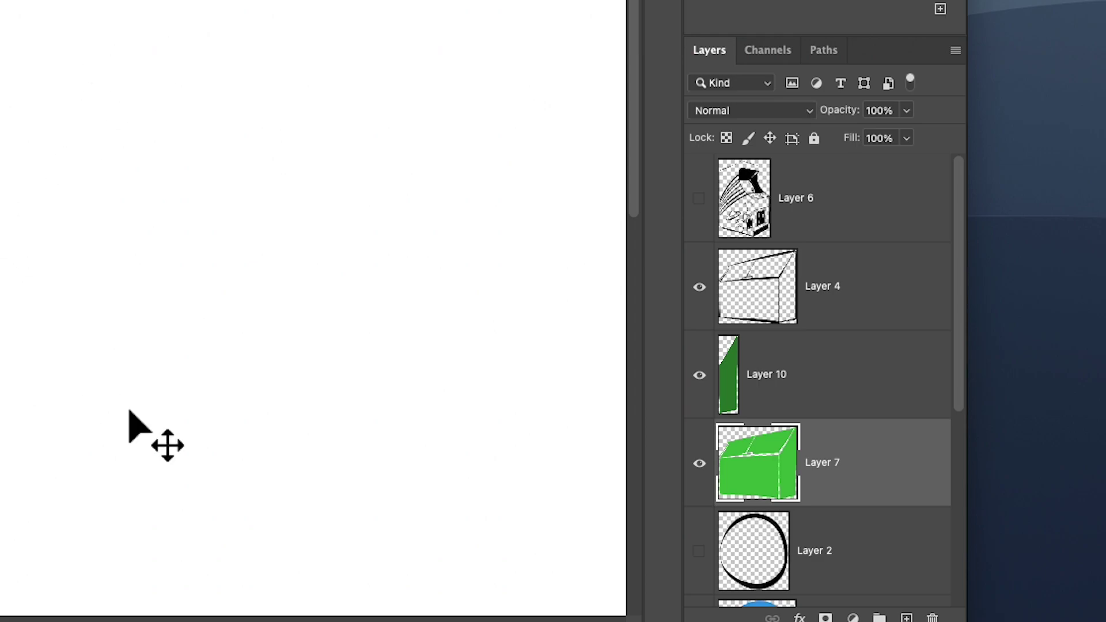
key(super+j)
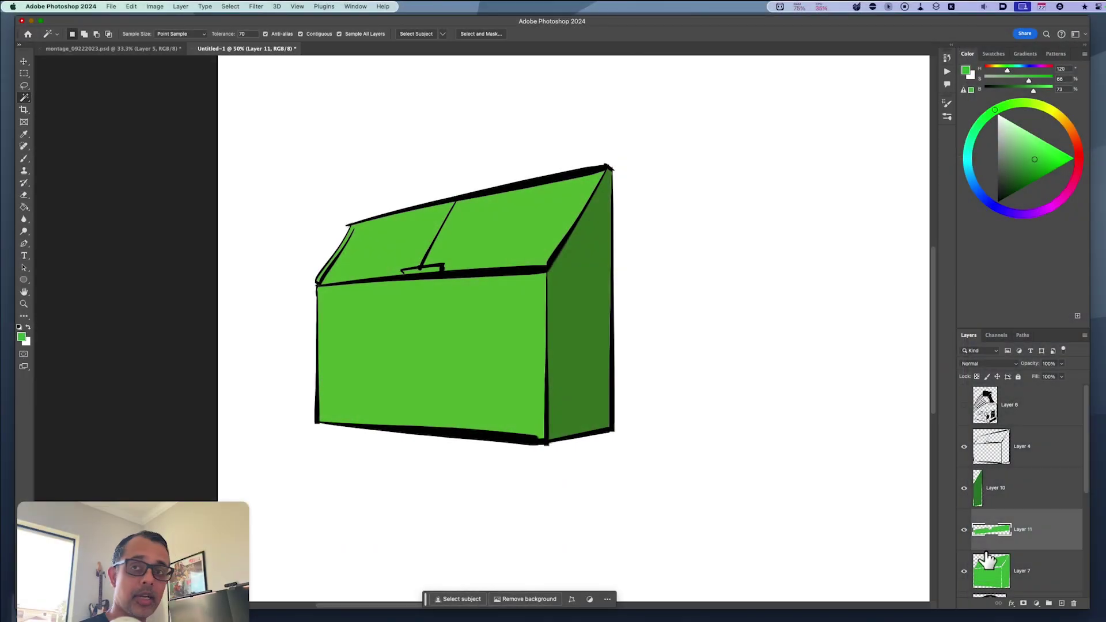
Recolour the Layer 11 lid handle with Hue -67, Saturation -39, Lightness +76
key(super+u)
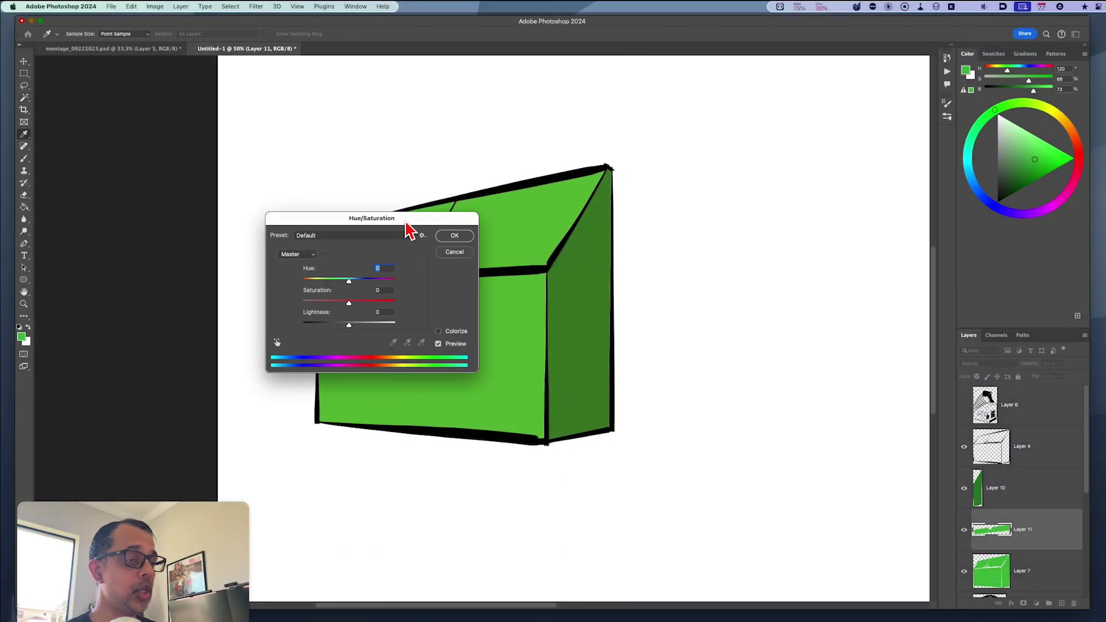
drag(419, 219, 768, 396)
drag(698, 476, 734, 500)
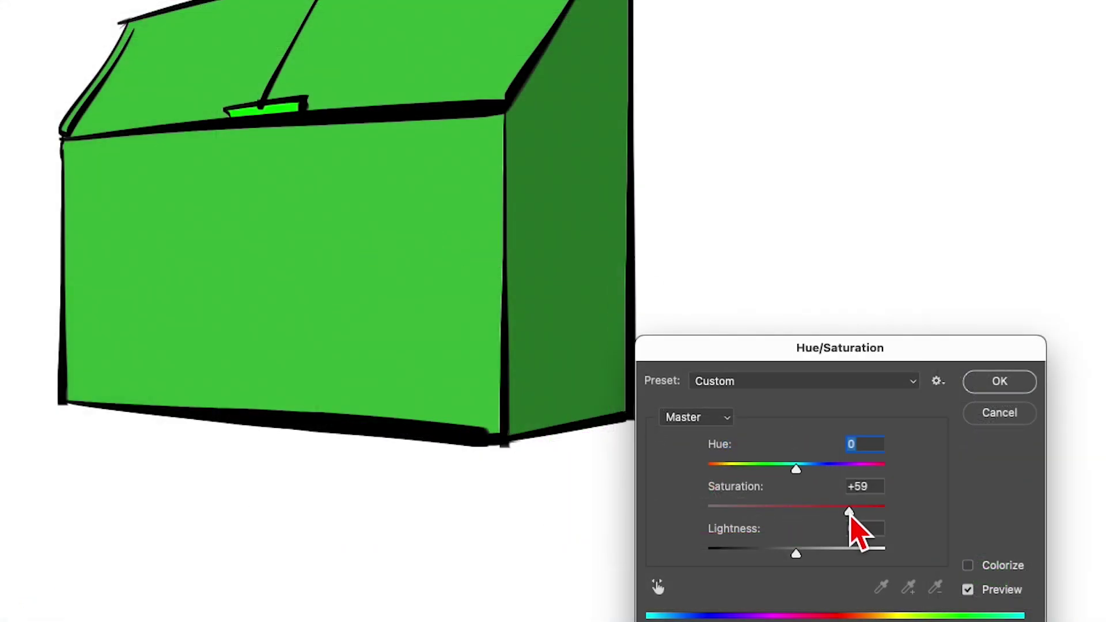
drag(865, 554, 865, 553)
drag(796, 469, 750, 470)
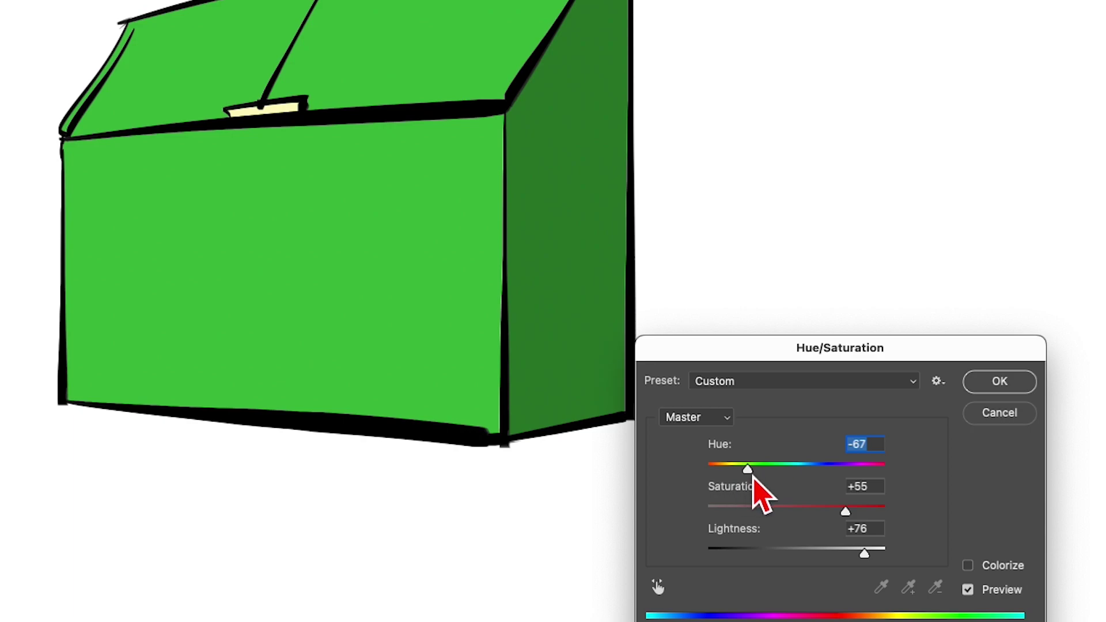
drag(846, 513, 765, 563)
key(Tab)
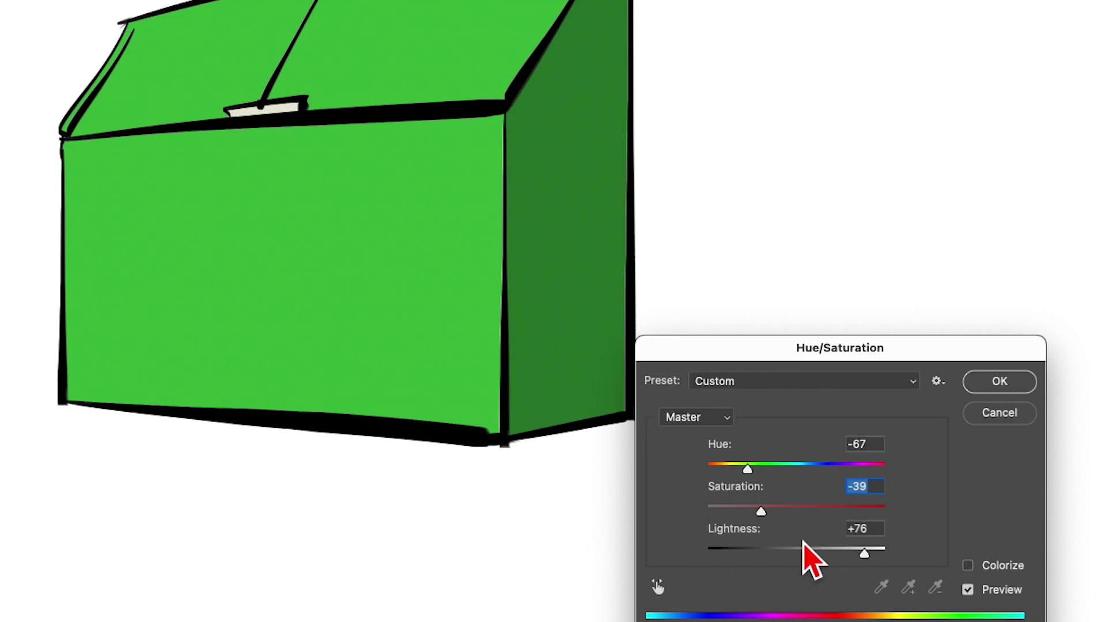
click(1002, 390)
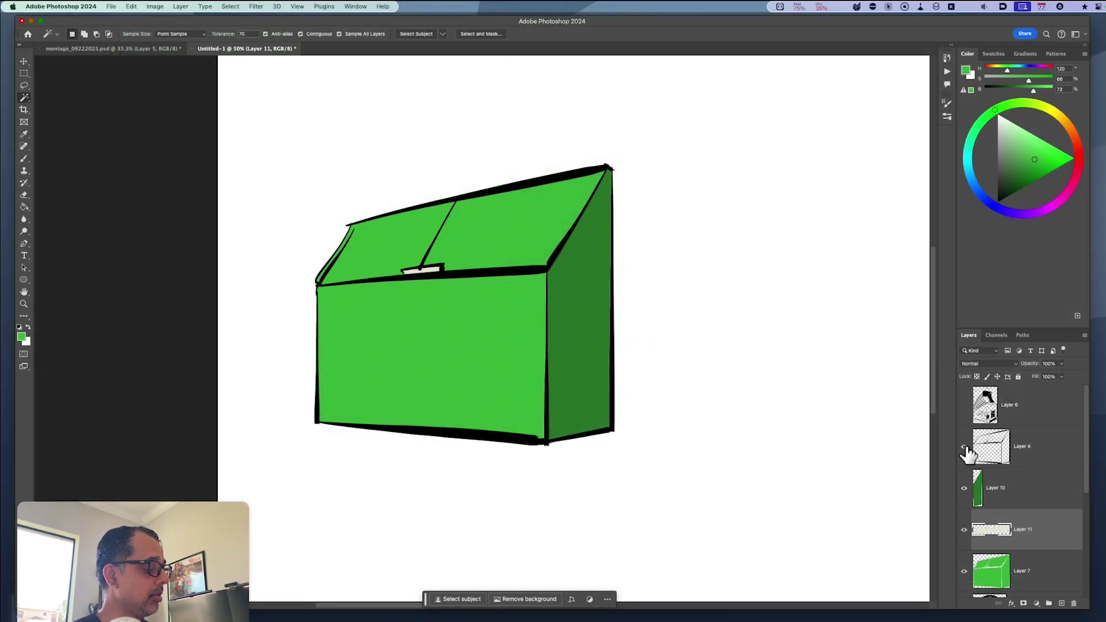
Hide the green box, frame the arcade cabinet line art, and add new Layer 12
click(968, 573)
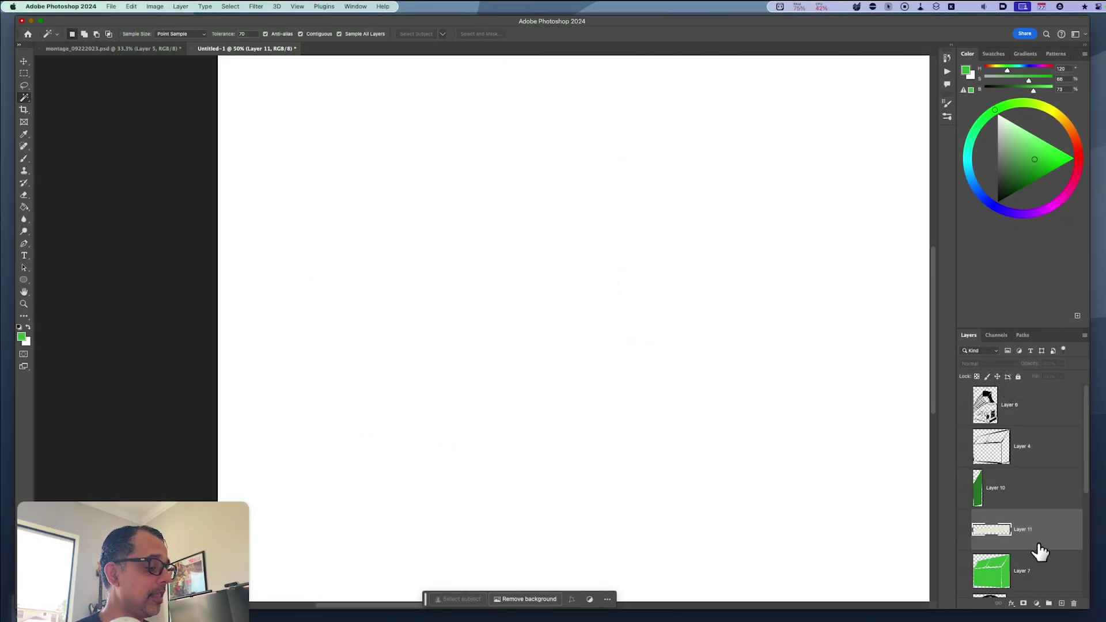
click(1014, 419)
key(super+minus)
key(super+minus)
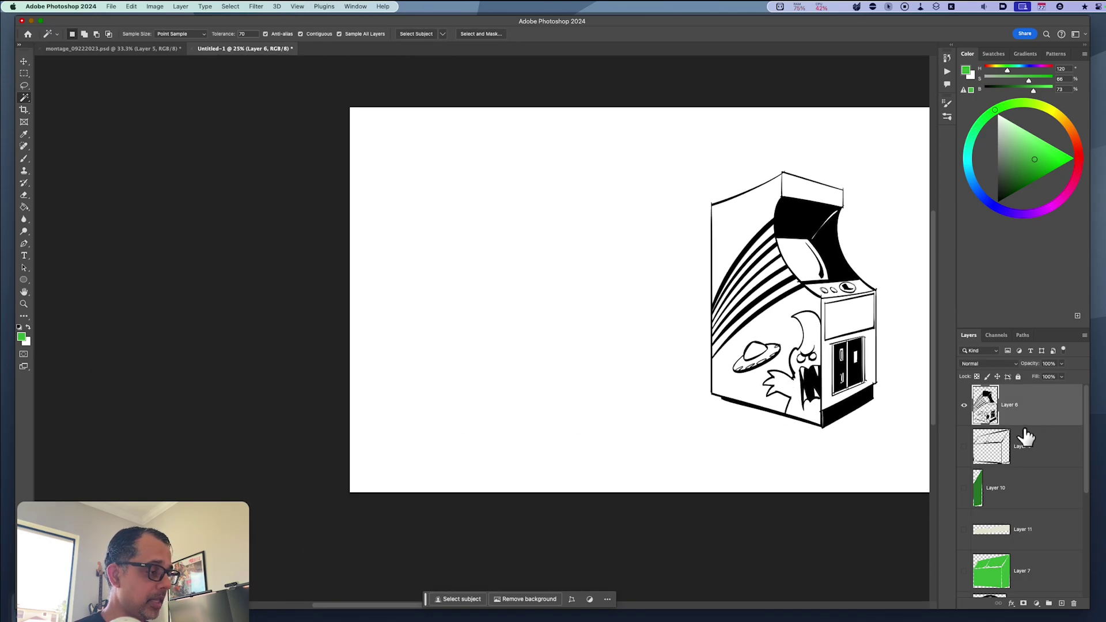
mouse_move(835, 485)
mouse_down()
mouse_move(669, 516)
mouse_move(642, 542)
mouse_up()
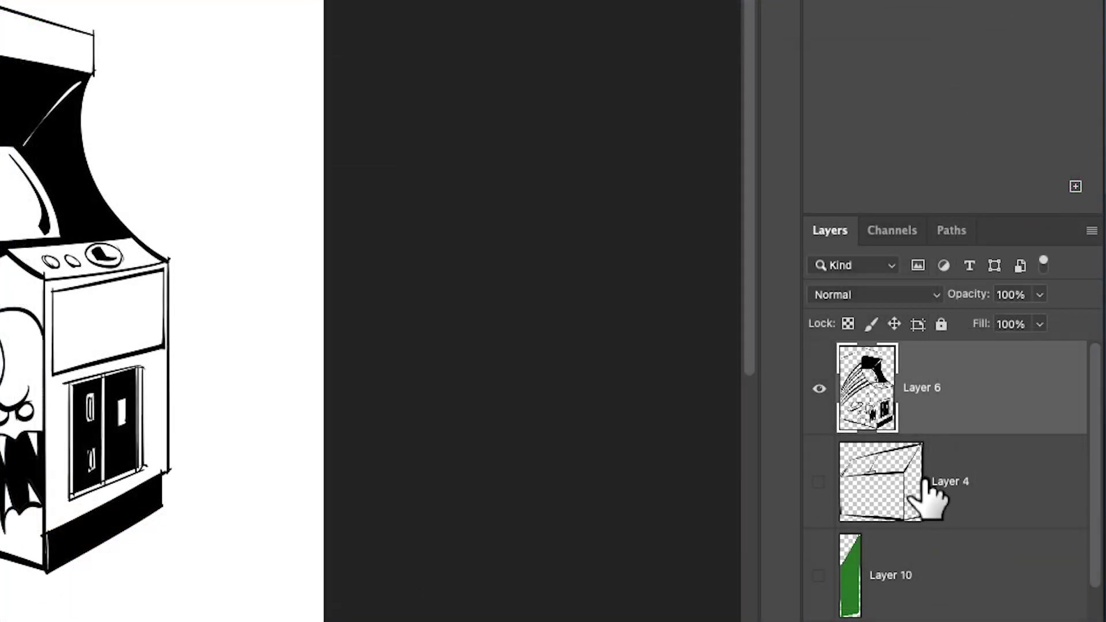
click(929, 482)
key(ctrl+shift+alt+n)
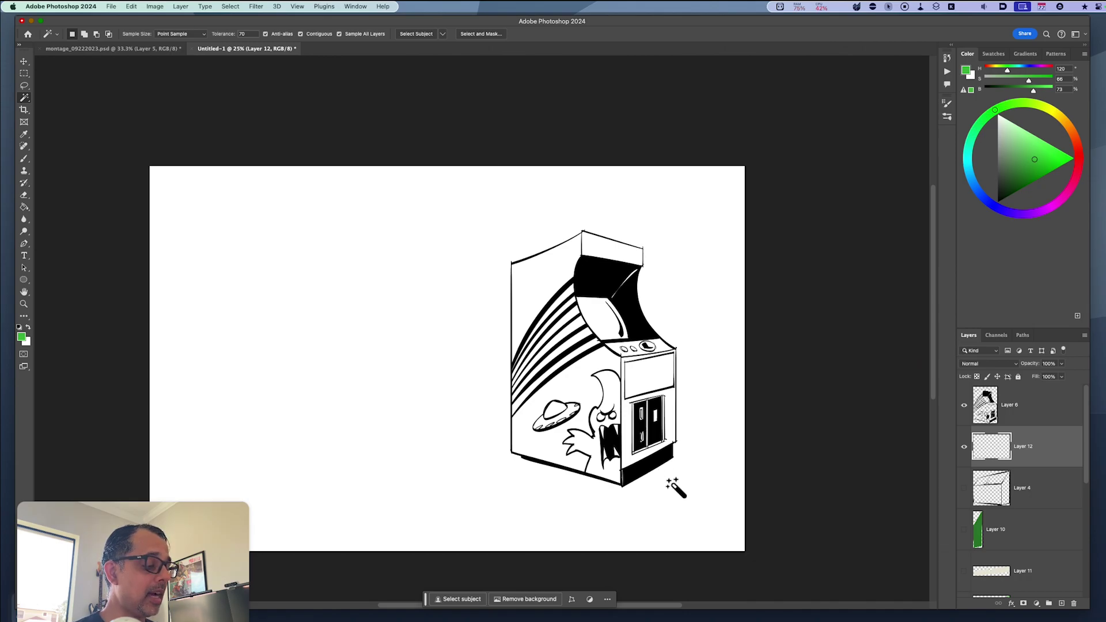
Select the cabinet silhouette with the Magic Wand and fill it red on Layer 12
click(662, 487)
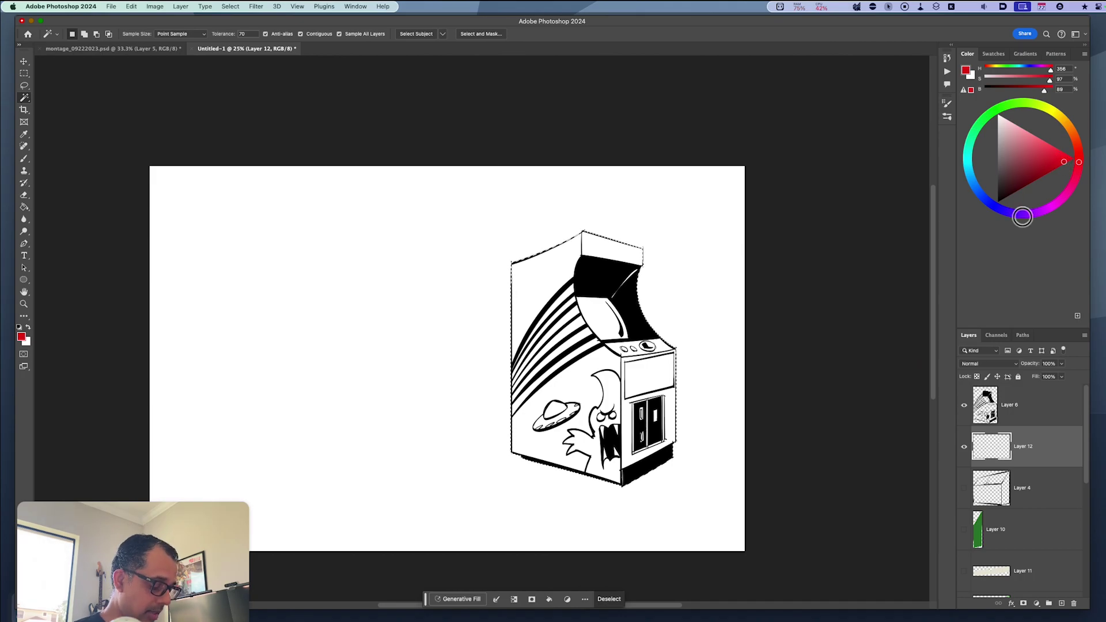
key(alt+BackSpace)
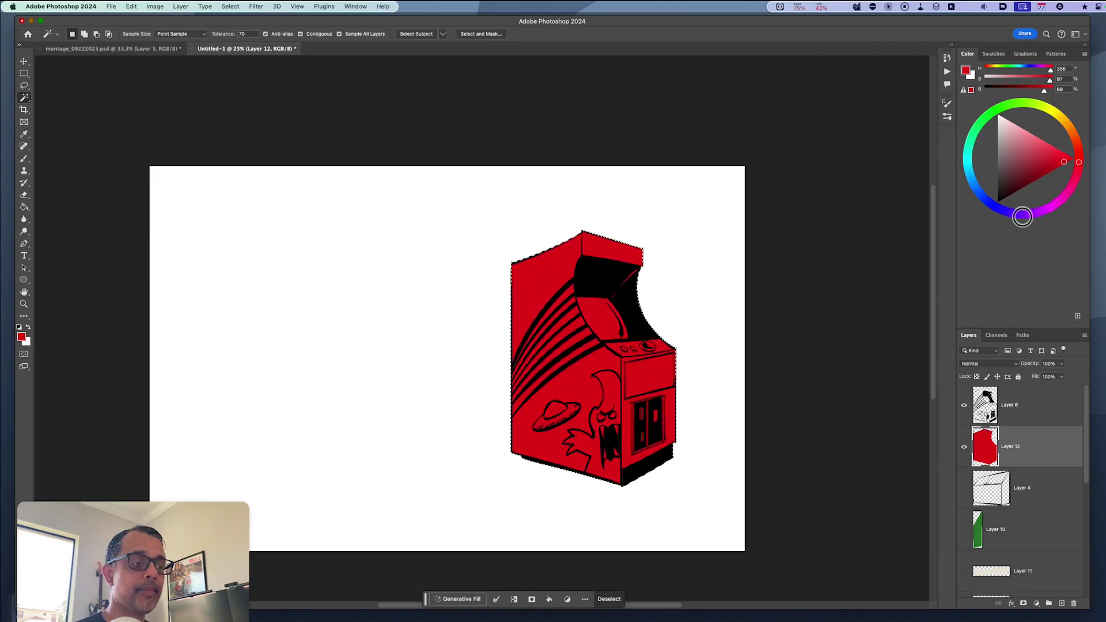
key(super+d)
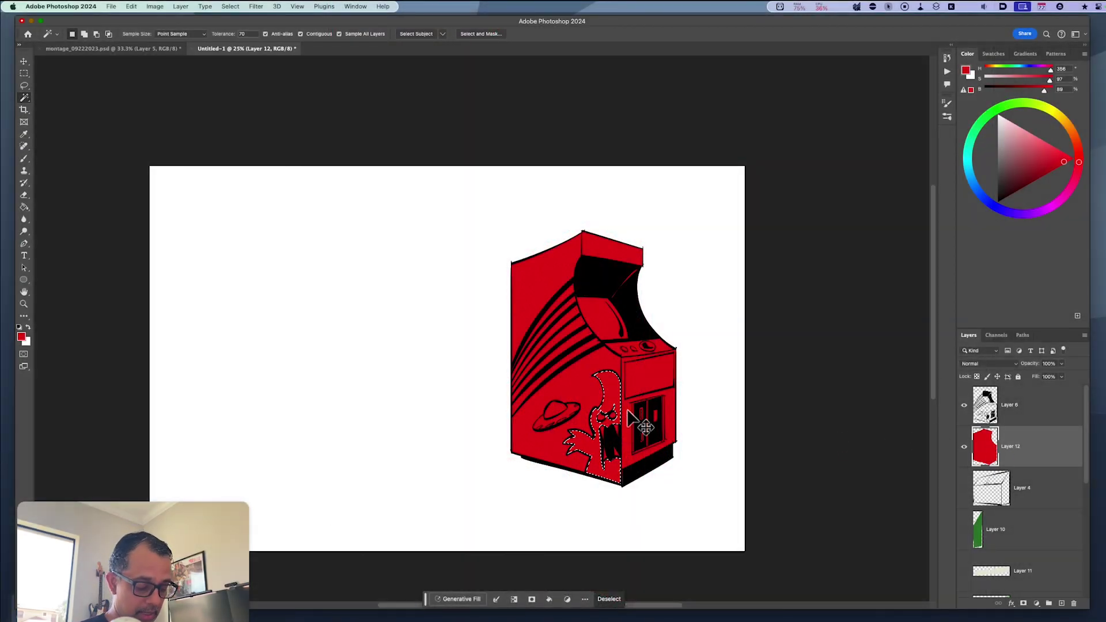
Copy the monster selection to Layer 13 and shift its hue to lime green
key(super+j)
key(super+u)
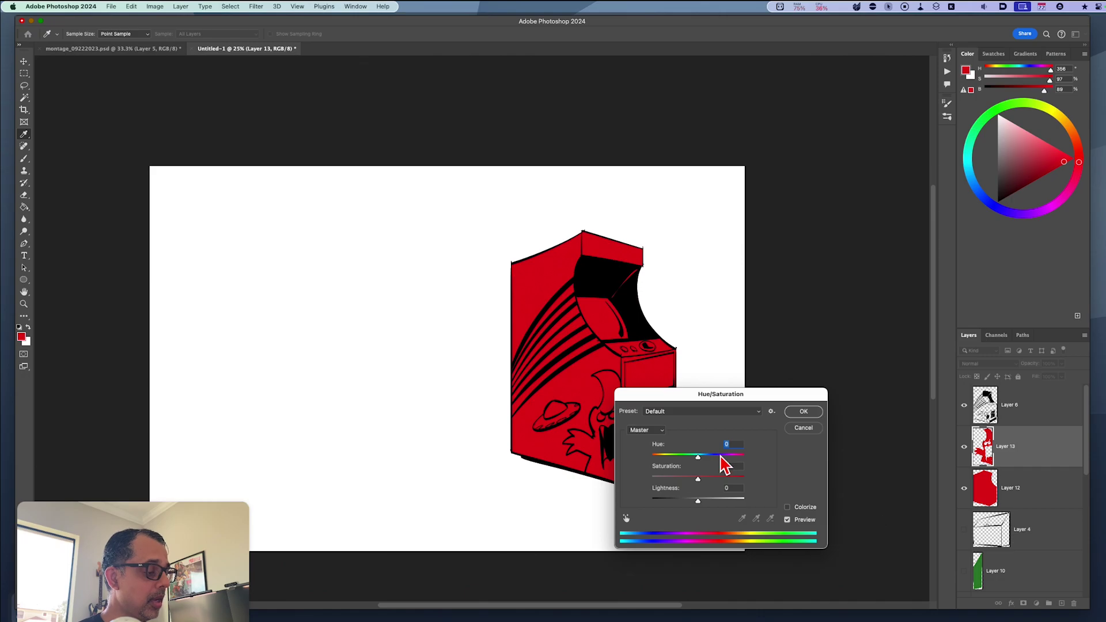
drag(720, 456, 725, 459)
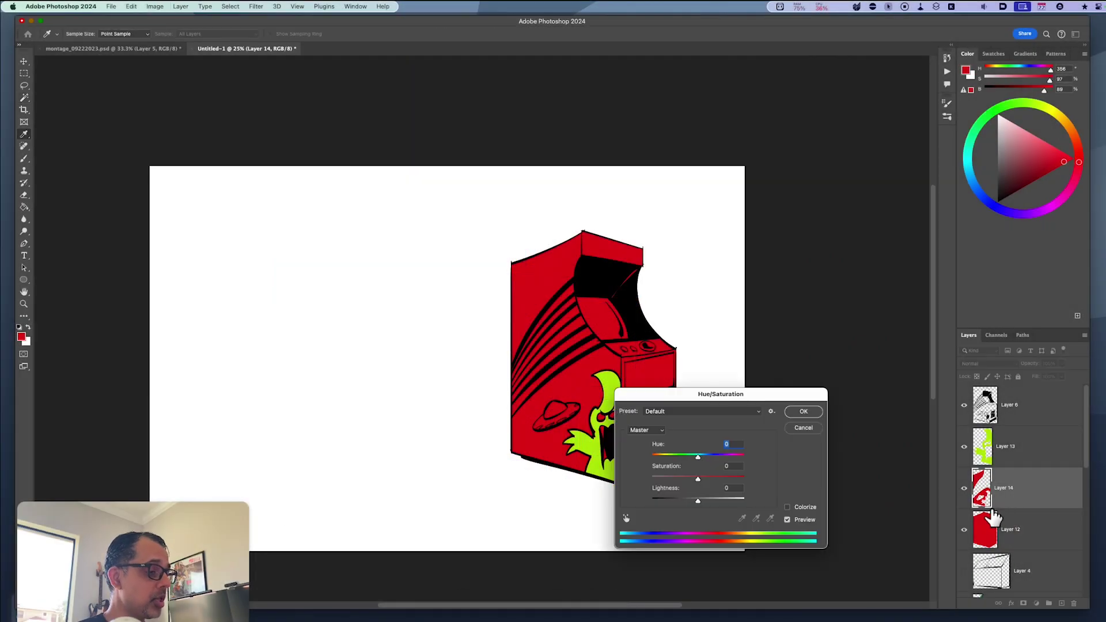
Recolour the side panel purple with Saturation -50 on Layer 14
drag(698, 501, 685, 501)
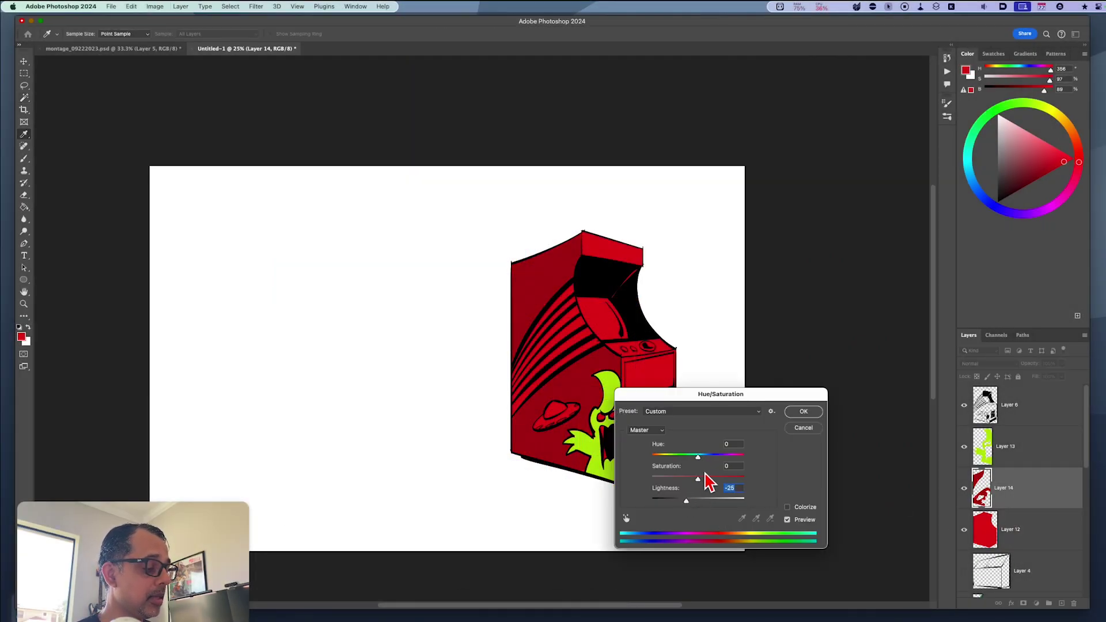
drag(697, 457, 675, 458)
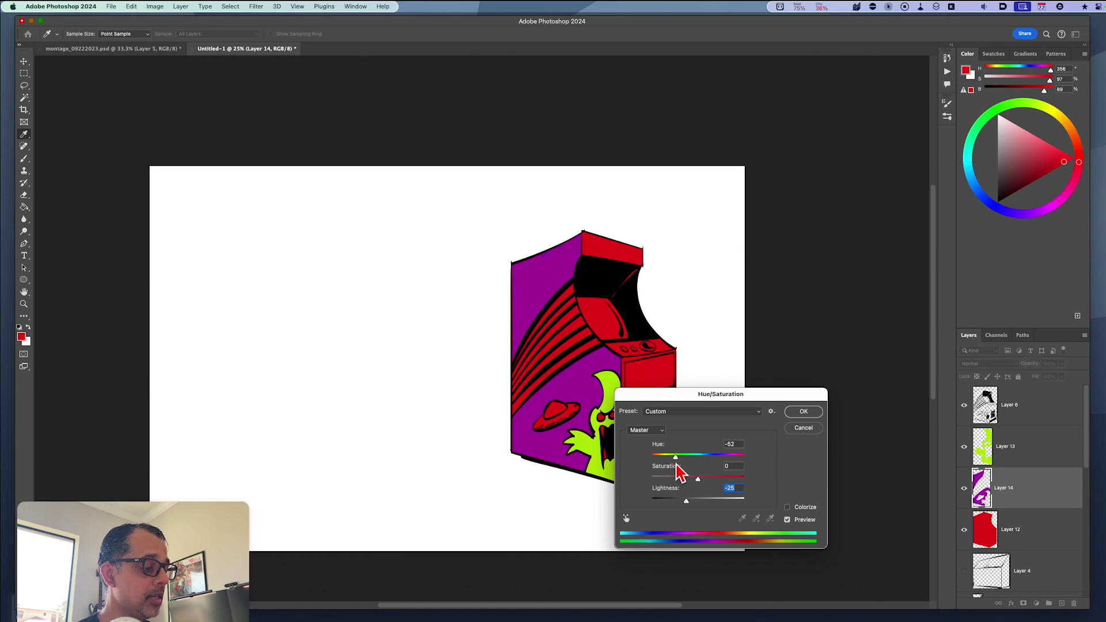
drag(686, 500, 696, 501)
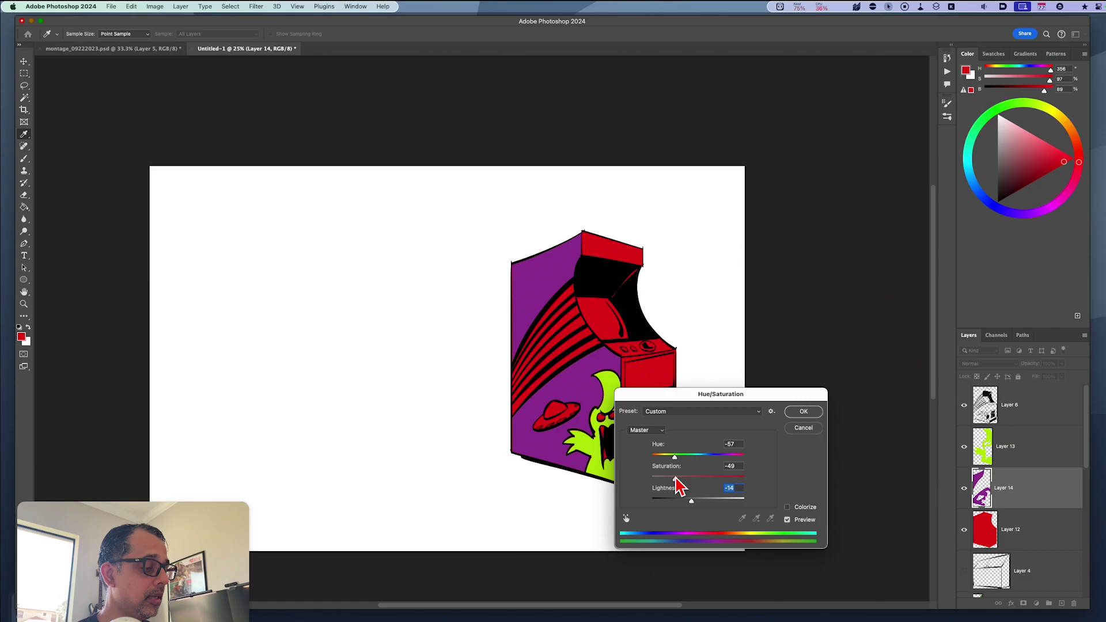
click(676, 479)
click(803, 413)
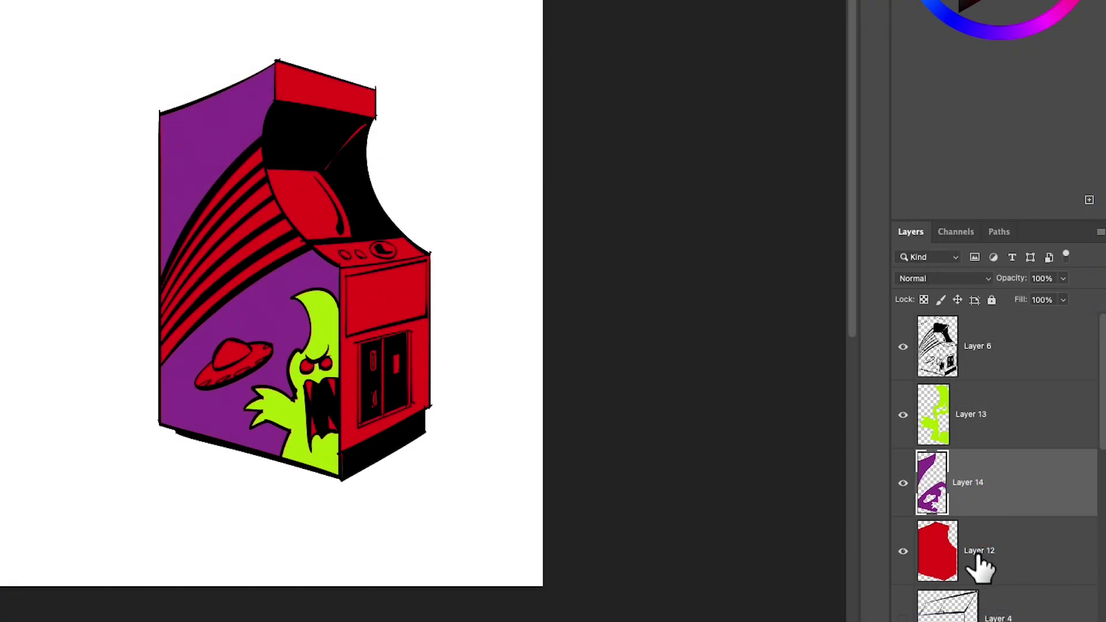
Select the two front panels and top marquee on Layer 12 and copy them to a new layer
click(971, 576)
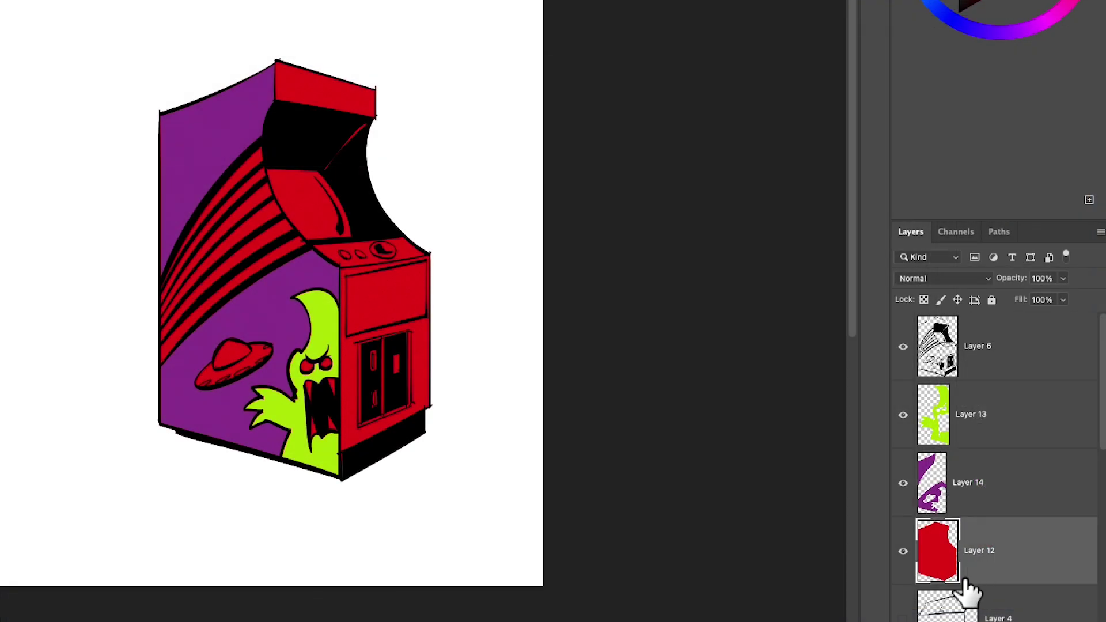
click(357, 426)
shift+click(362, 274)
shift+click(329, 98)
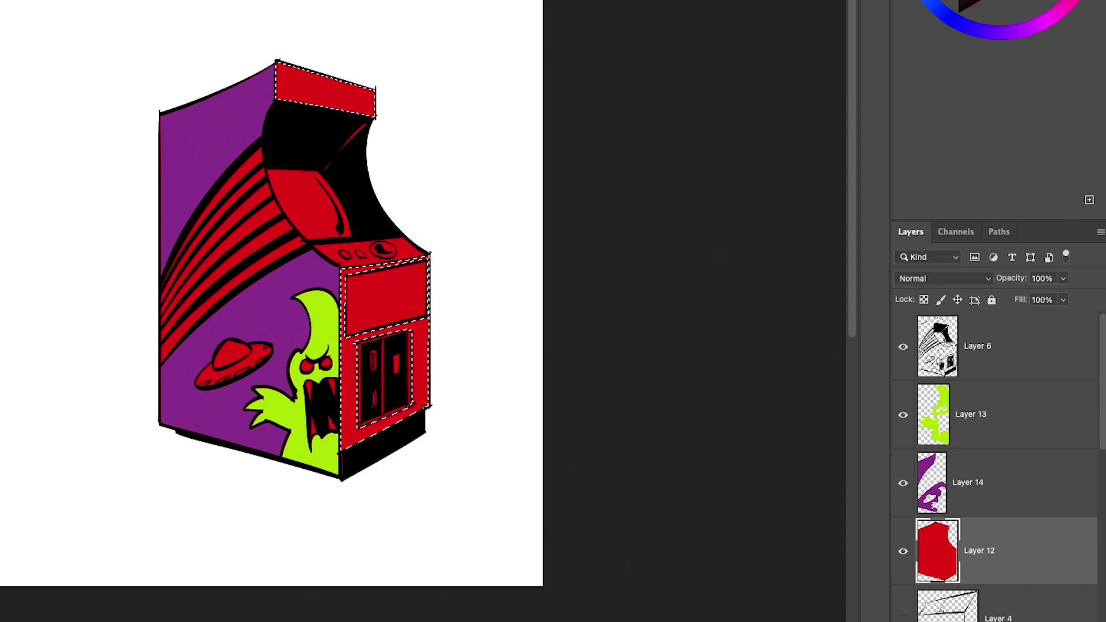
key(ctrl+j)
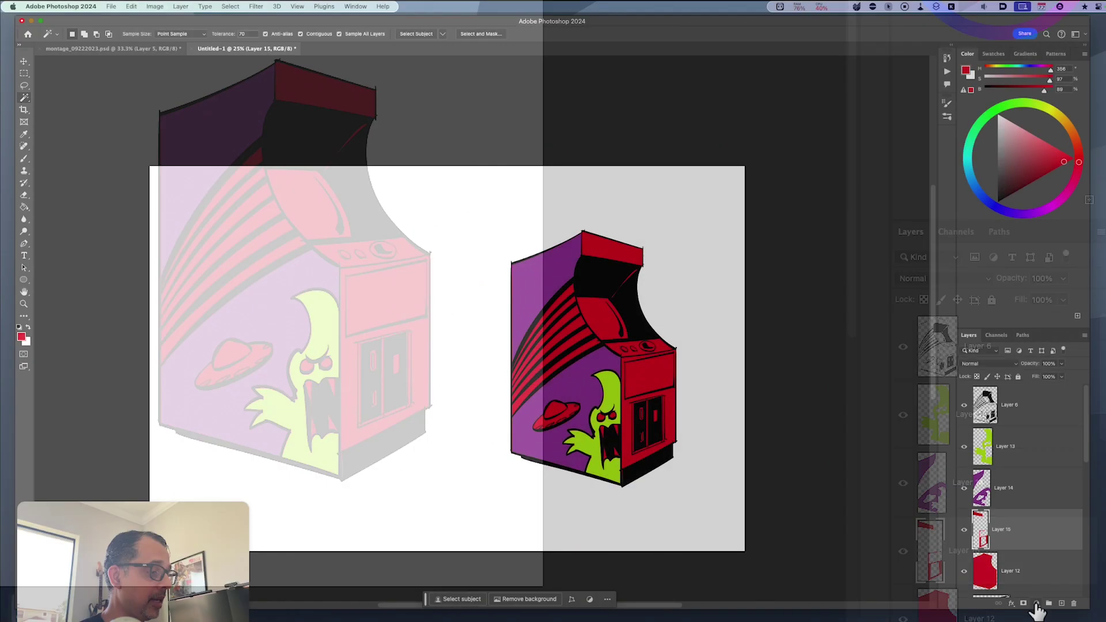
Recolour the copied panels pink-magenta with Hue -41 and Lightness +32
key(ctrl+u)
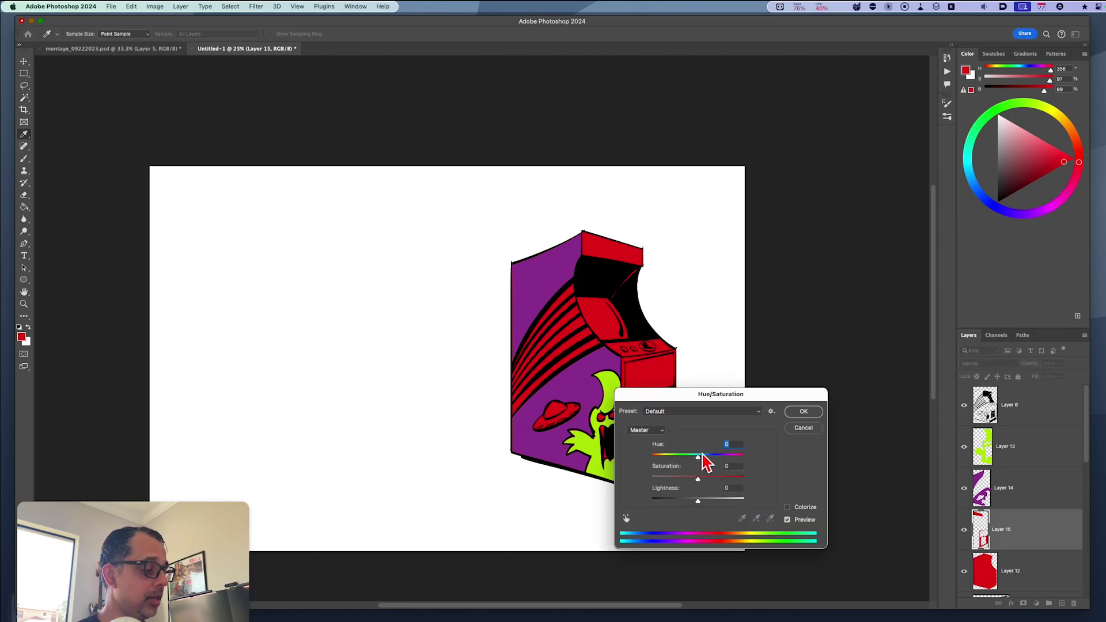
drag(702, 455, 681, 461)
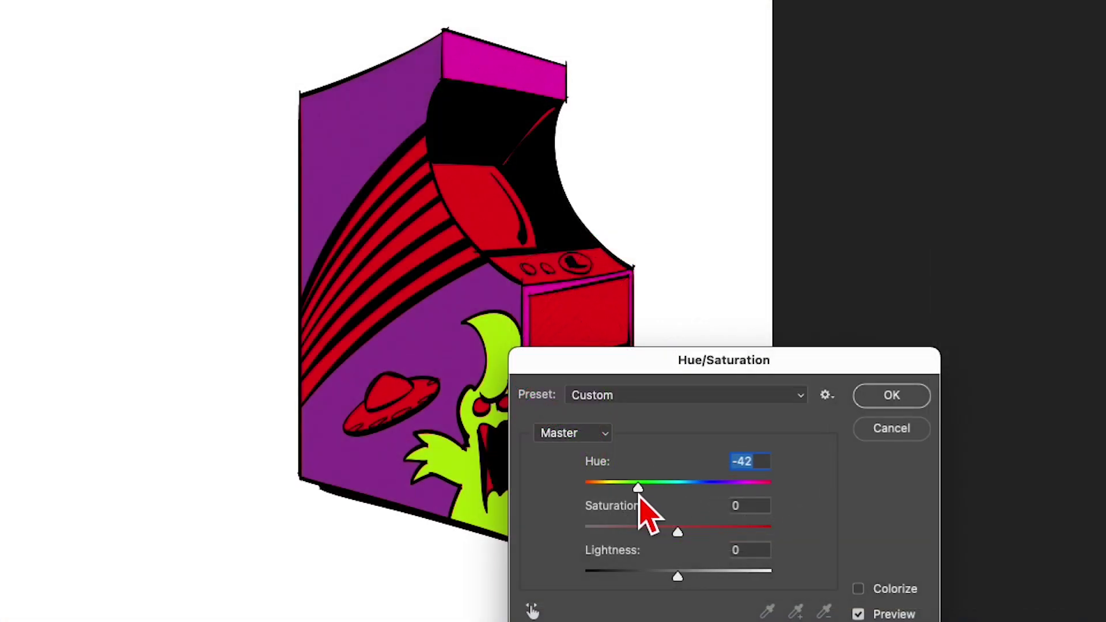
click(707, 577)
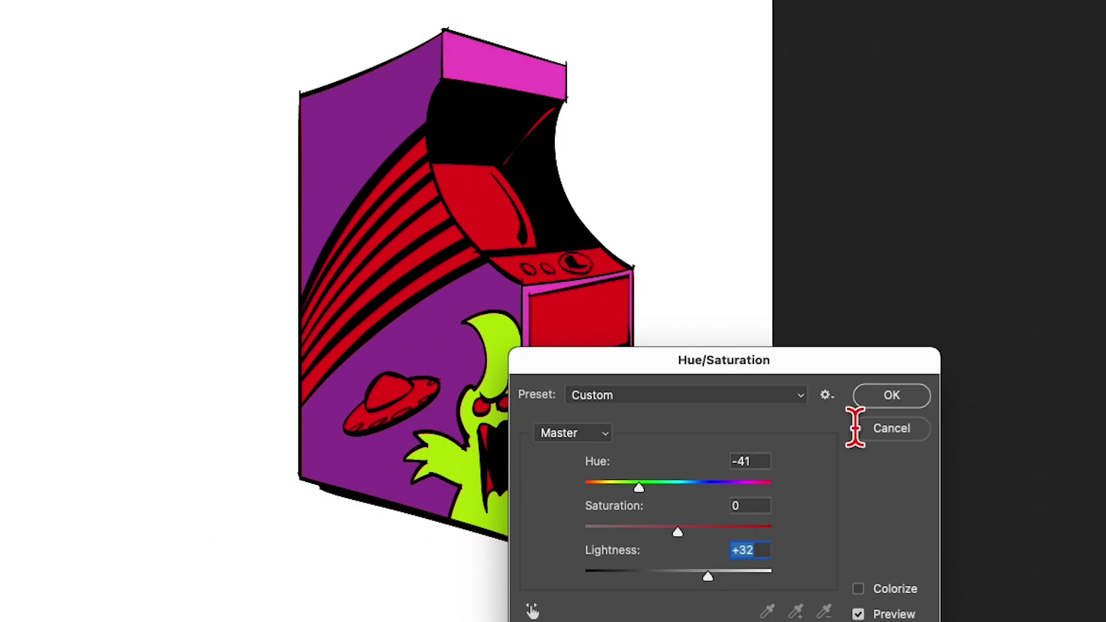
click(891, 397)
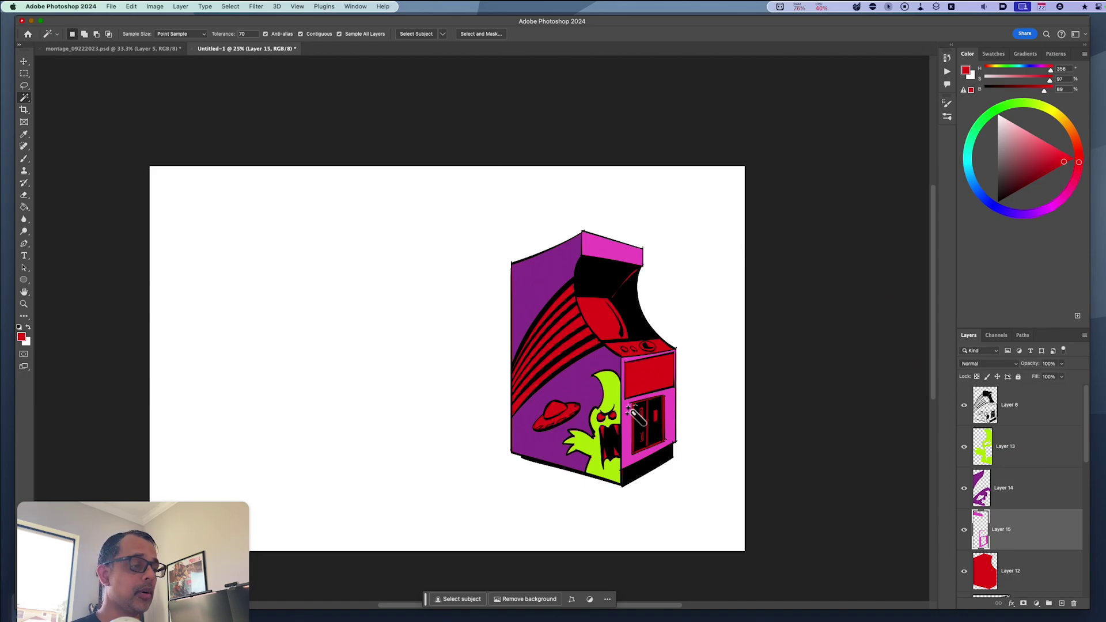
Copy the red screen from the base layer to a new layer and make it green with Hue +121, Lightness +42
click(607, 323)
click(1022, 574)
key(super+j)
key(super+u)
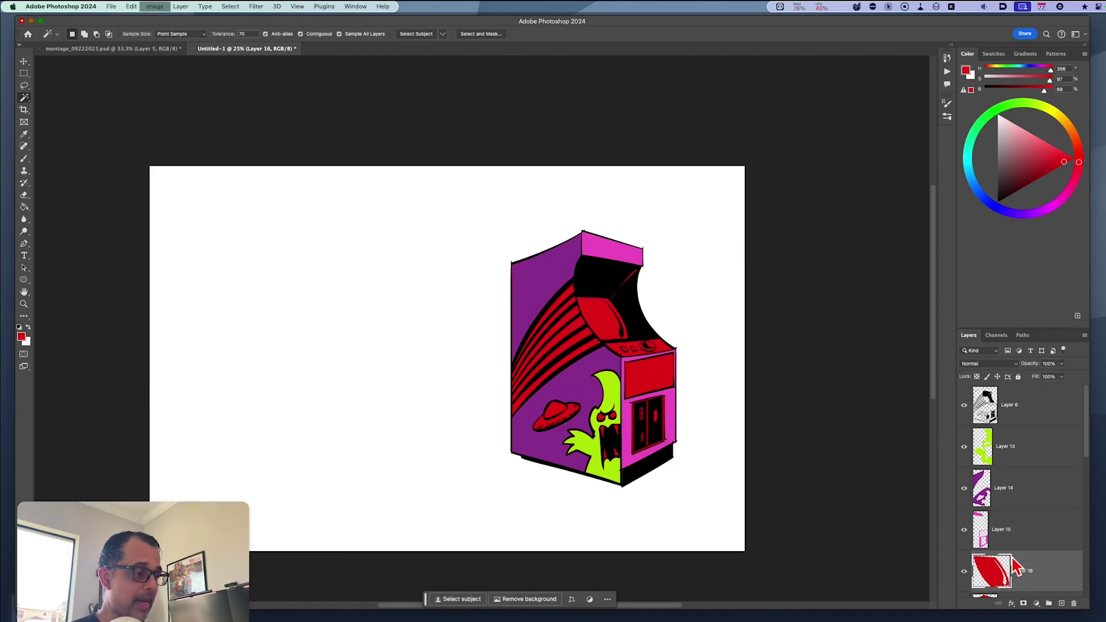
click(734, 456)
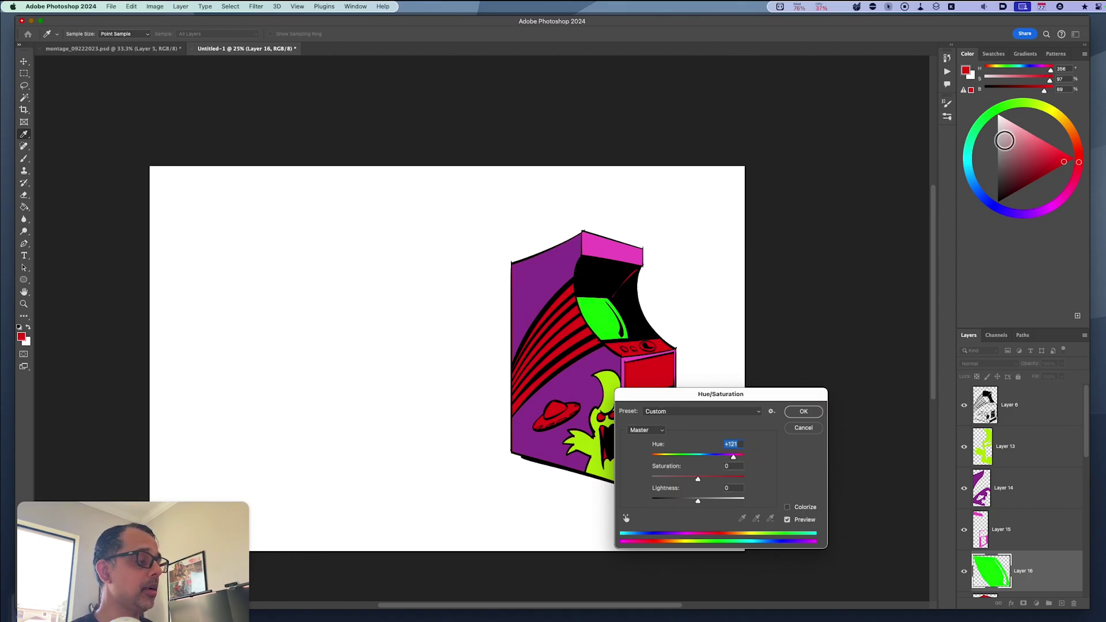
click(718, 501)
click(803, 411)
Darken the pink front panels on Layer 15 slightly with a Hue/Saturation Lightness reduction
key(w)
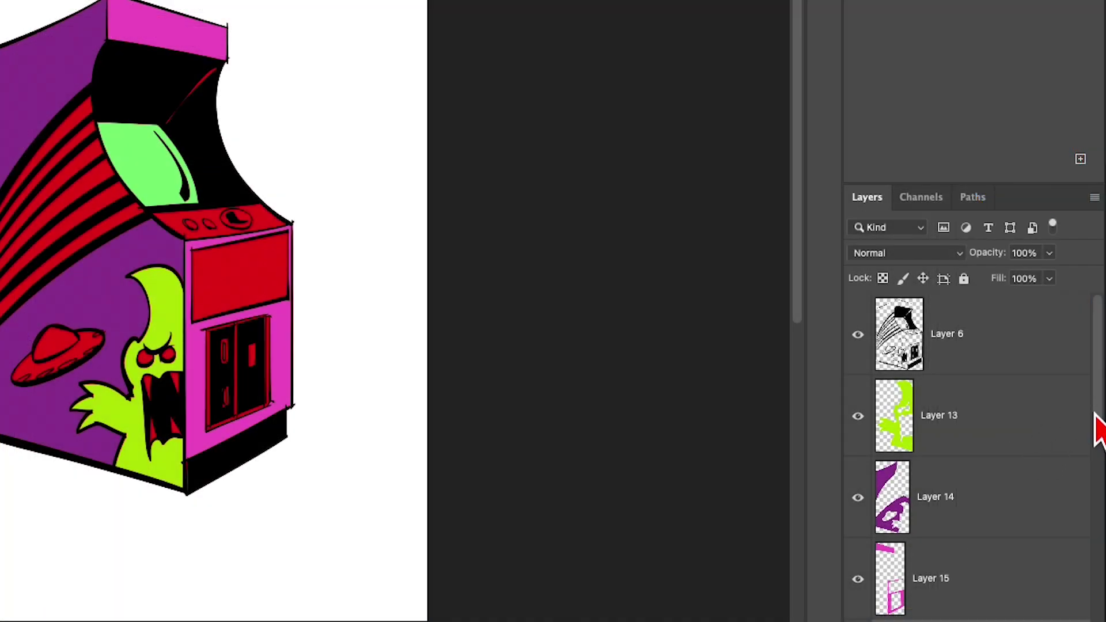
scroll(1095, 438, down, 2)
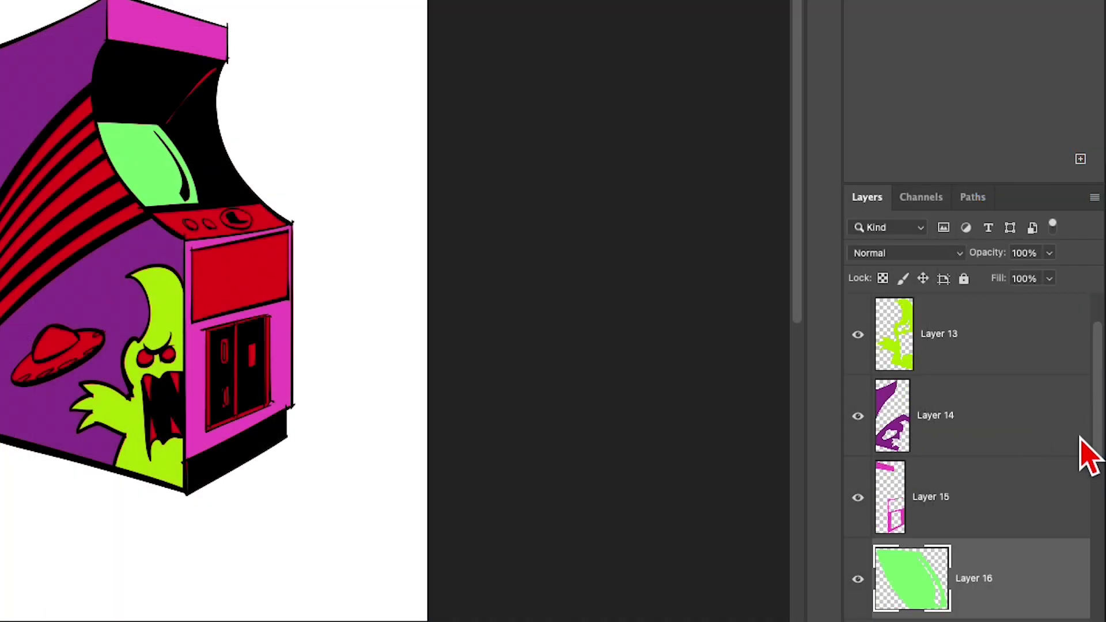
click(858, 499)
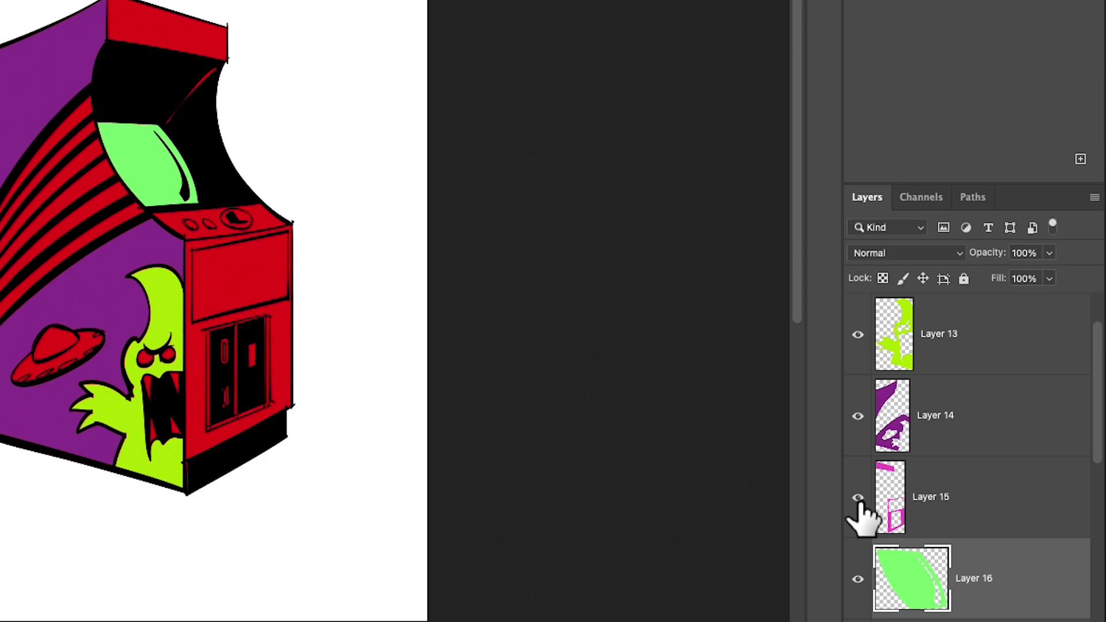
click(858, 499)
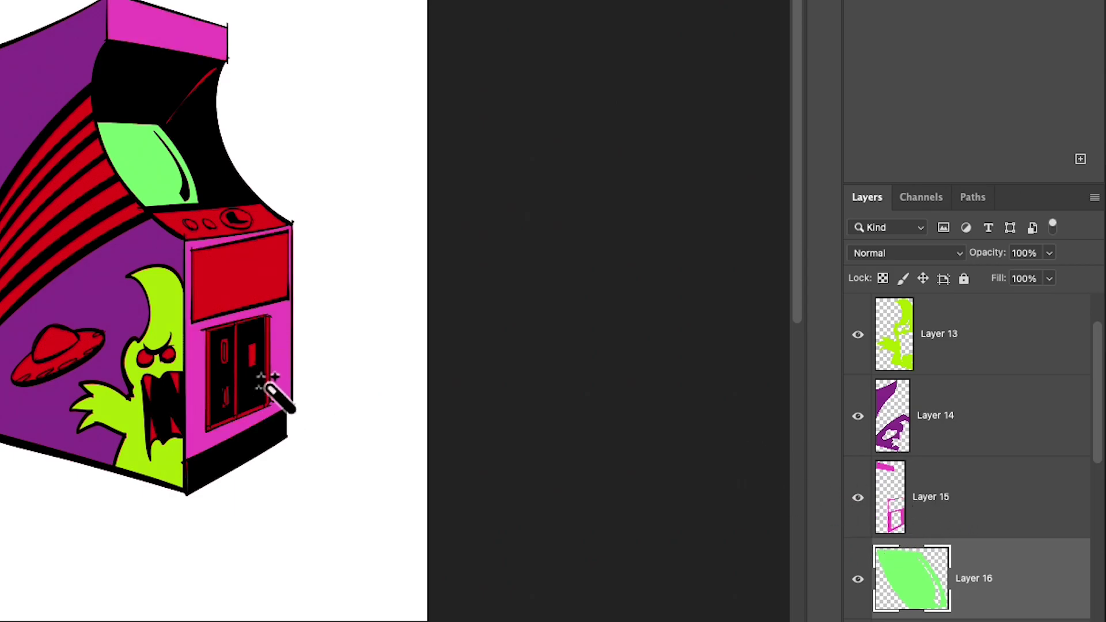
mouse_move(945, 493)
mouse_down()
mouse_move(929, 547)
mouse_move(939, 579)
mouse_move(951, 511)
mouse_up()
key(ctrl+u)
drag(331, 524, 321, 524)
click(536, 348)
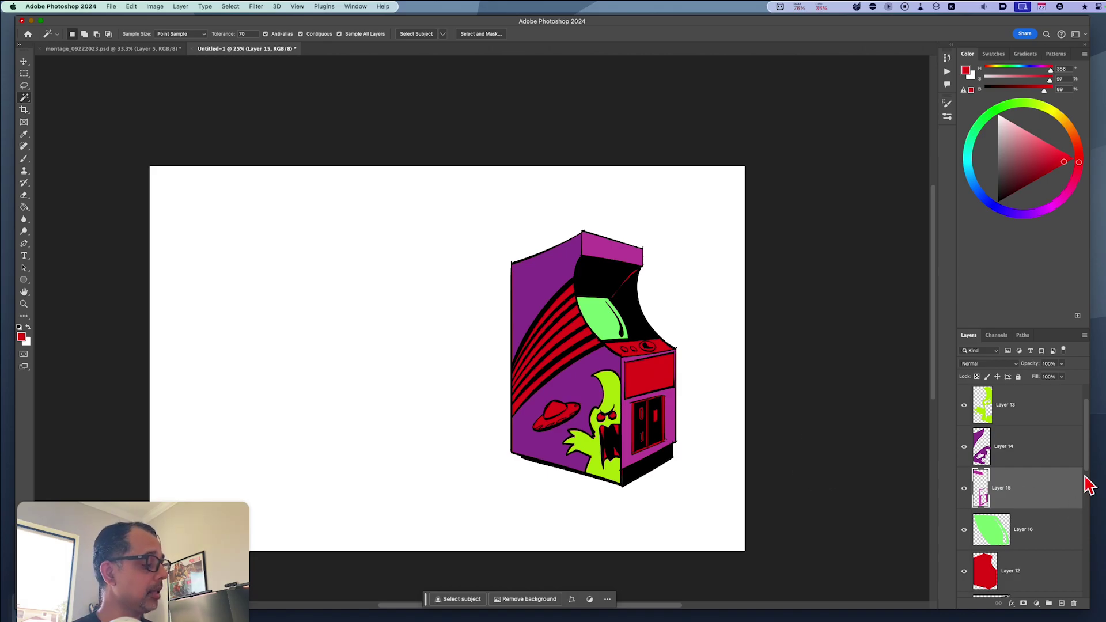
Pick the lime monster's Layer 13 from the canvas with the Move tool
drag(1088, 449, 1088, 457)
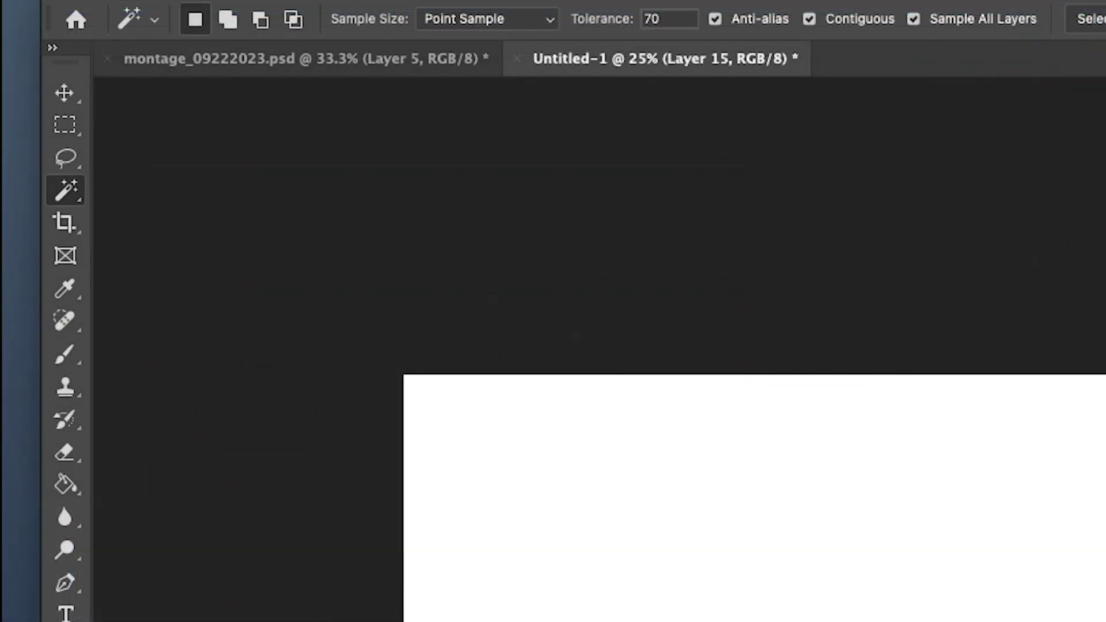
key(v)
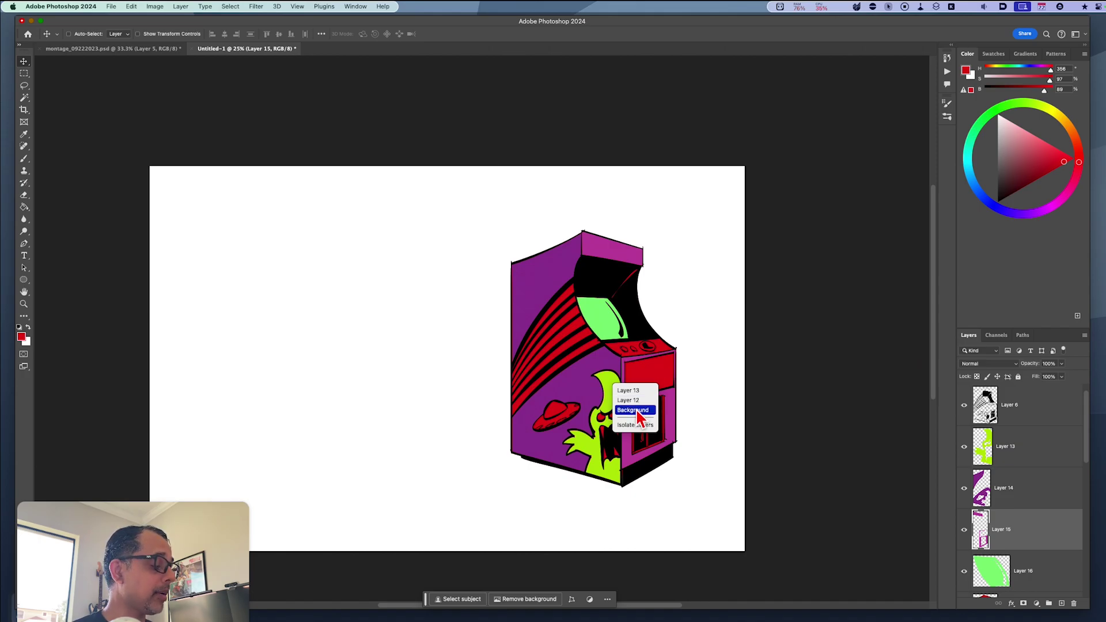
click(639, 392)
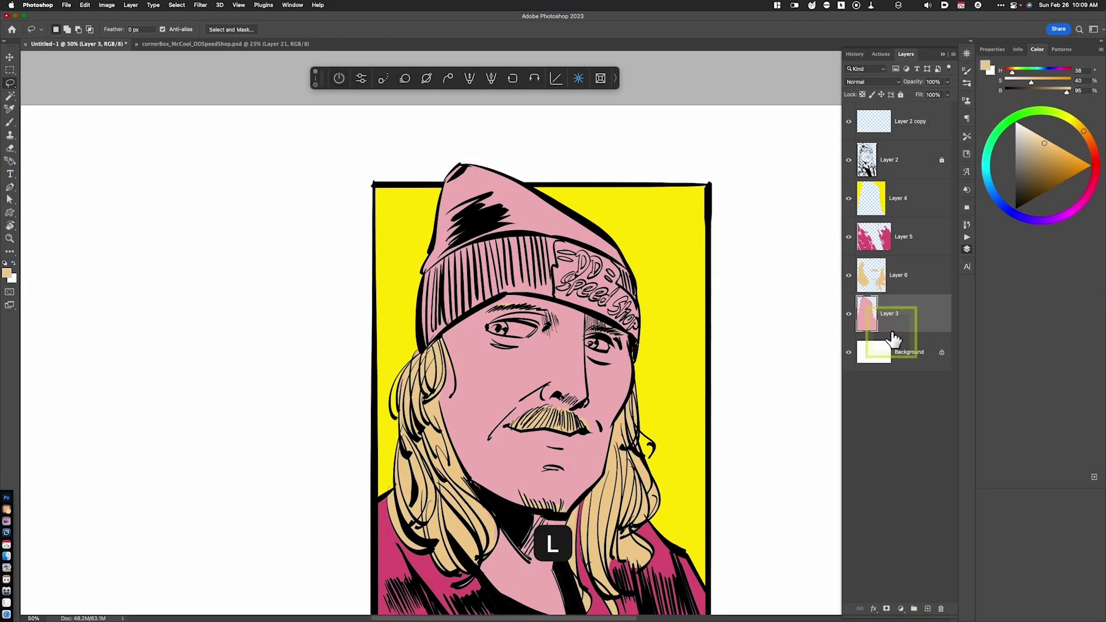
Lasso the eye whites on the pink skin layer and copy them onto a new layer
click(890, 313)
drag(611, 349, 627, 363)
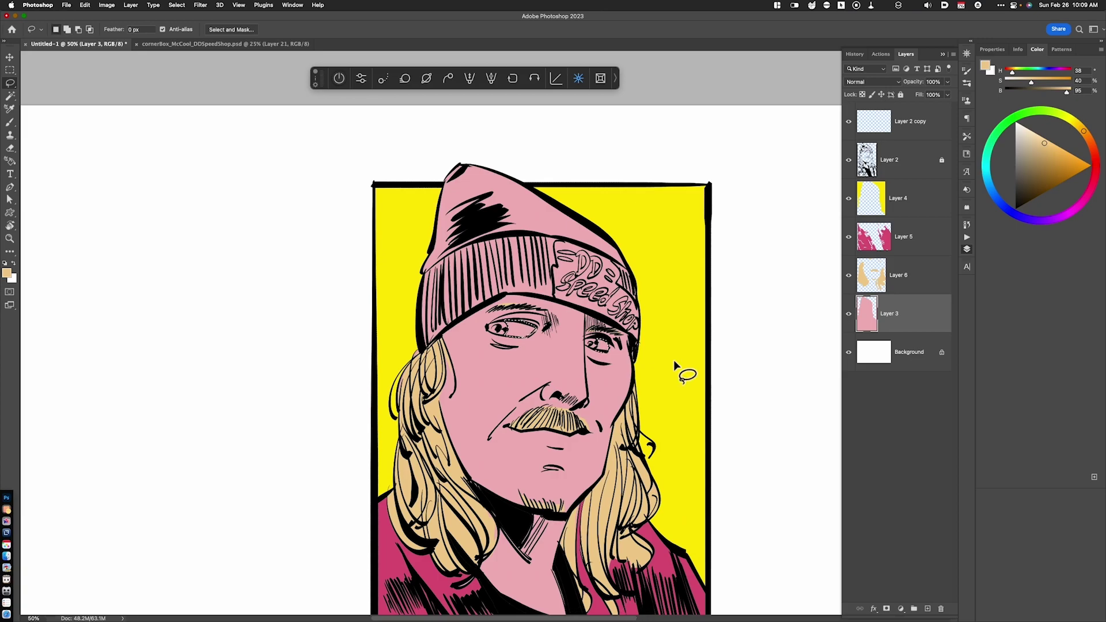
key(ctrl+j)
key(ctrl+u)
key(Return)
Copy the pink beanie to its own layer and turn it grey with Saturation -78 and lower Lightness
key(w)
click(470, 268)
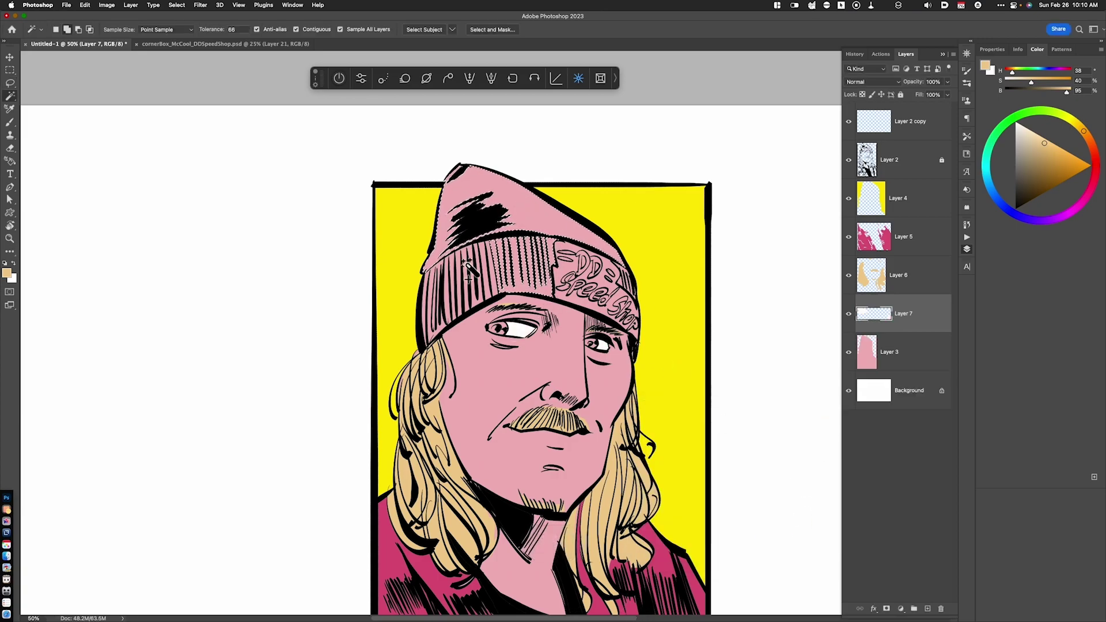
key(ctrl+j)
key(ctrl+u)
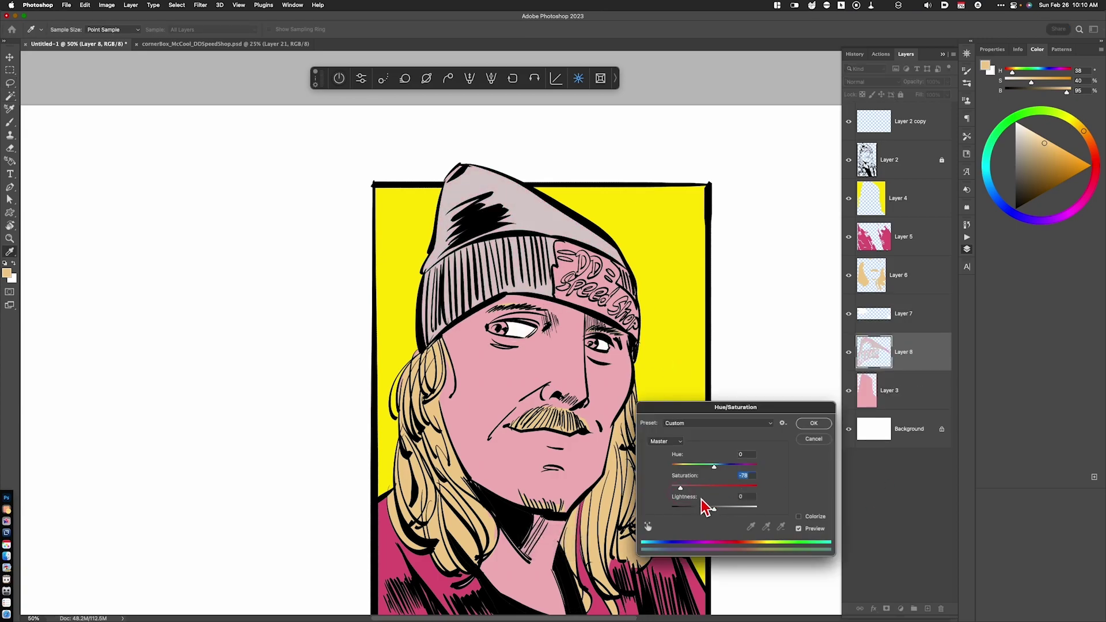
drag(704, 507, 694, 507)
click(817, 425)
key(b)
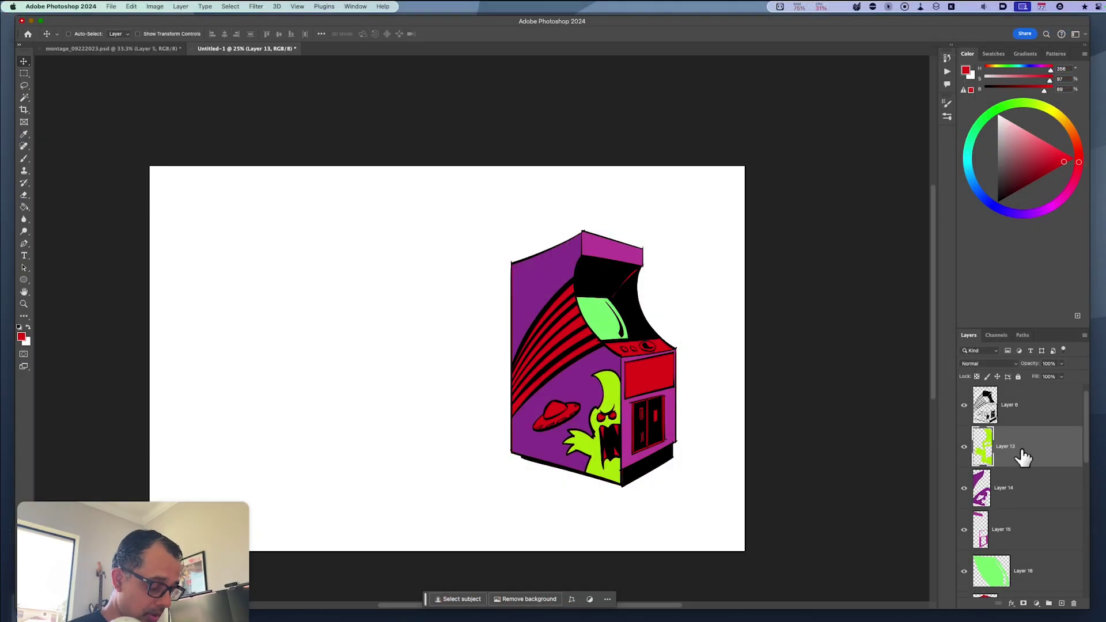
Zoom to 50% and turn on Lock transparent pixels for the black ink Layer 6
key(super+equal)
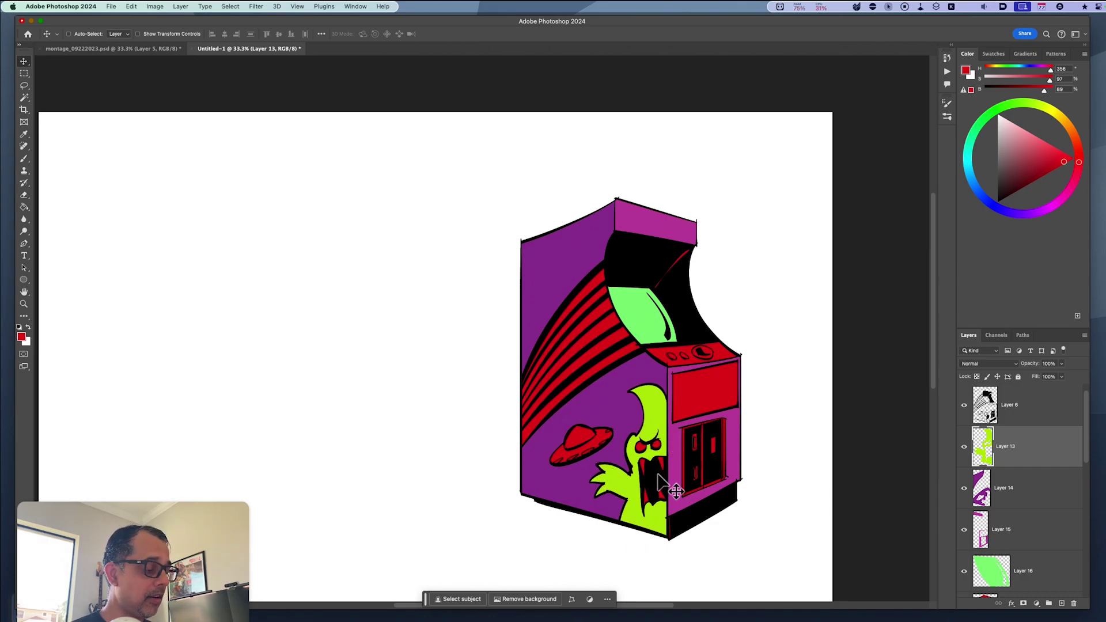
key(super+equal)
scroll(786, 501, down, 5)
scroll(786, 502, right, 5)
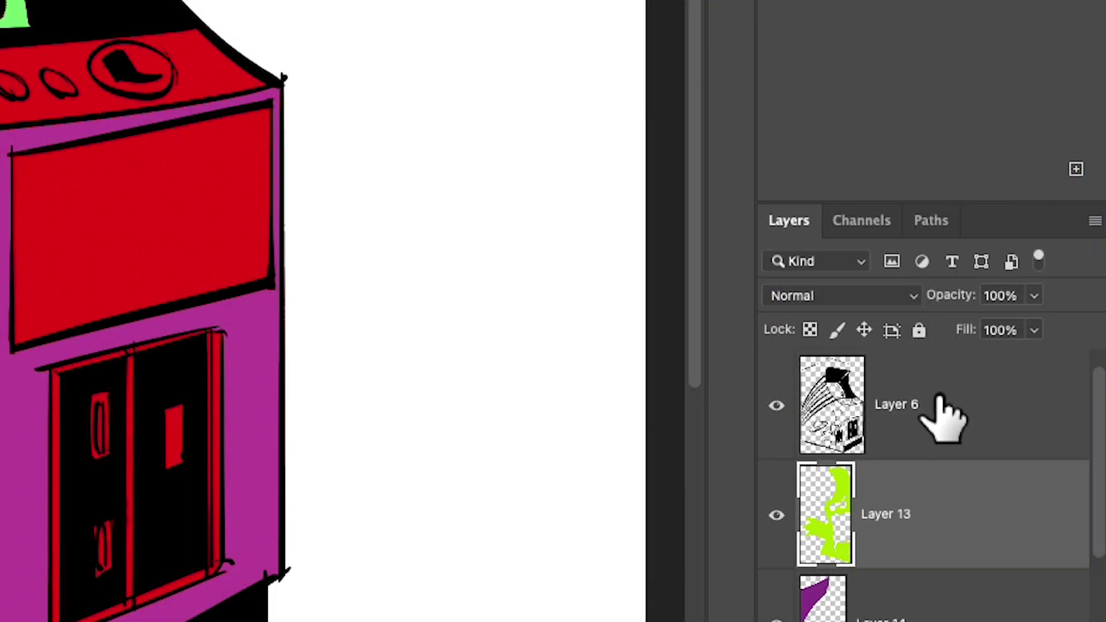
click(1024, 410)
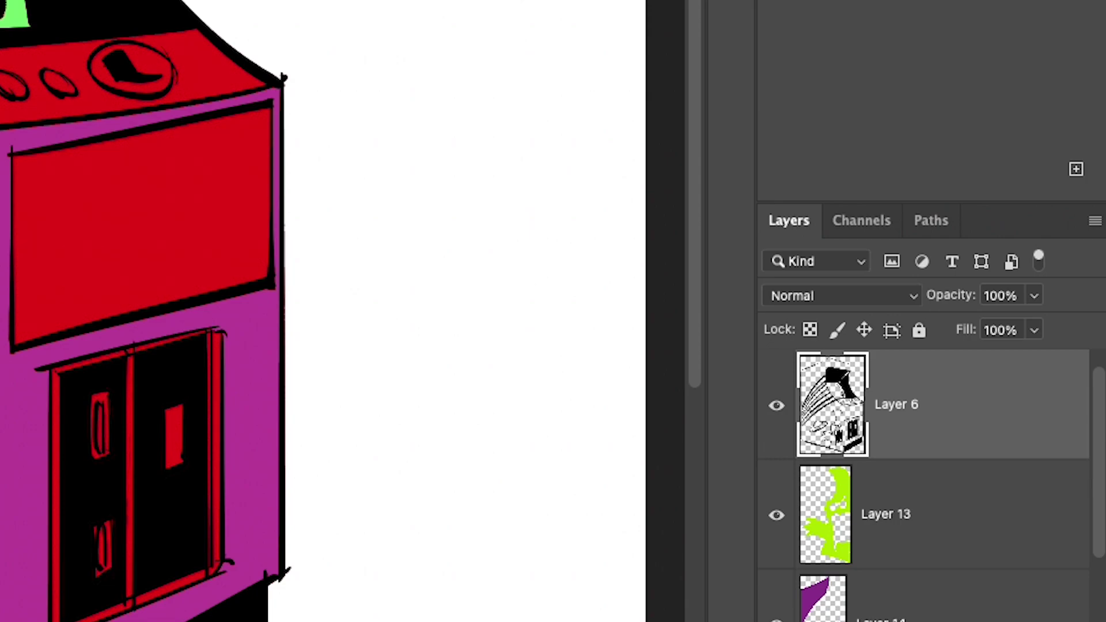
click(810, 330)
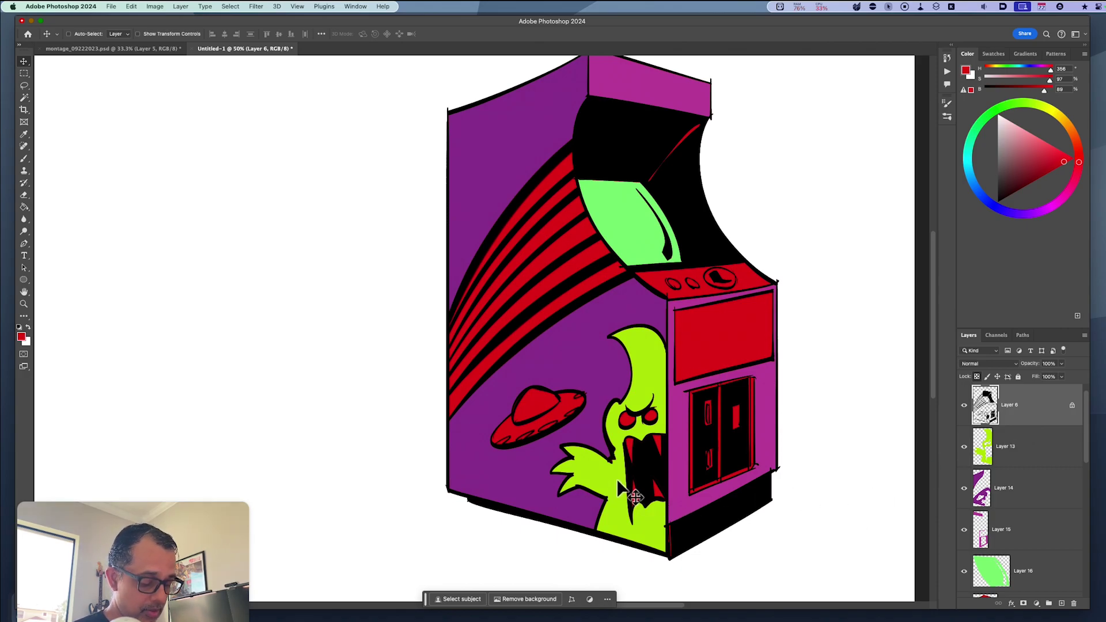
Switch to the Eyedropper to sample the monster's lime green
key(i)
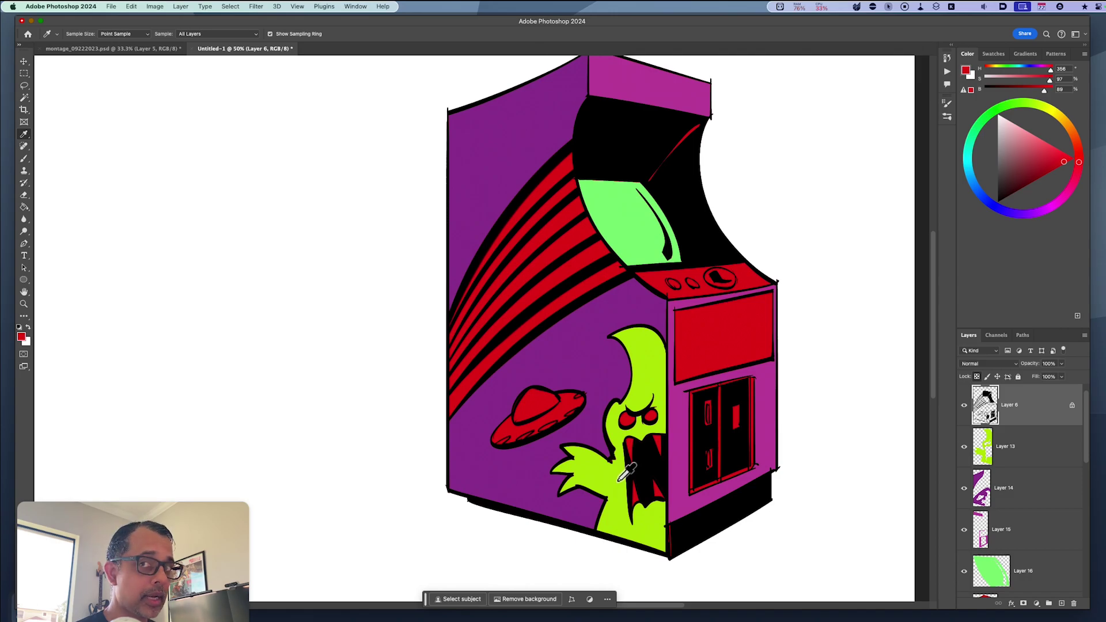